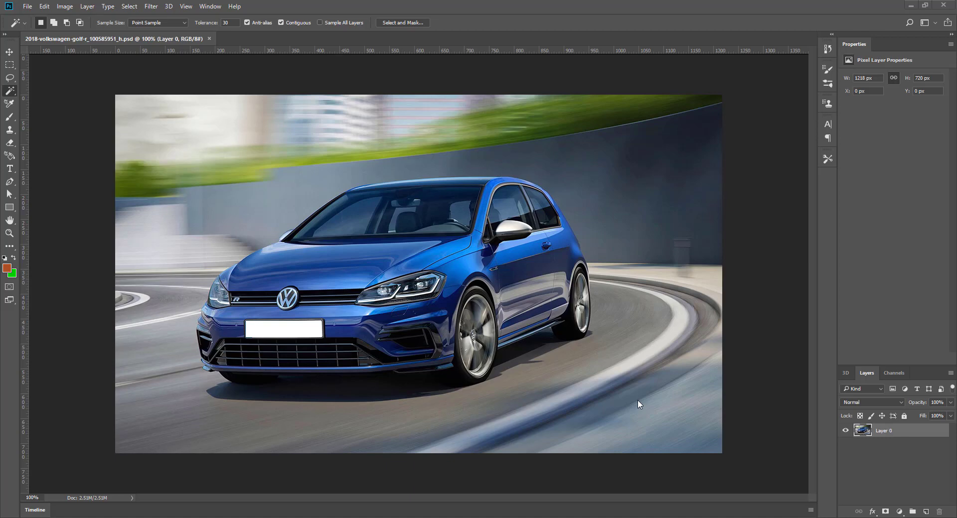
Step: At 200% zoom, trace a Pen path along the front bumper's bottom edge to the front wheel
{"action": "scroll", "coordinate": [281, 299], "scroll_direction": "up", "scroll_amount": 2}
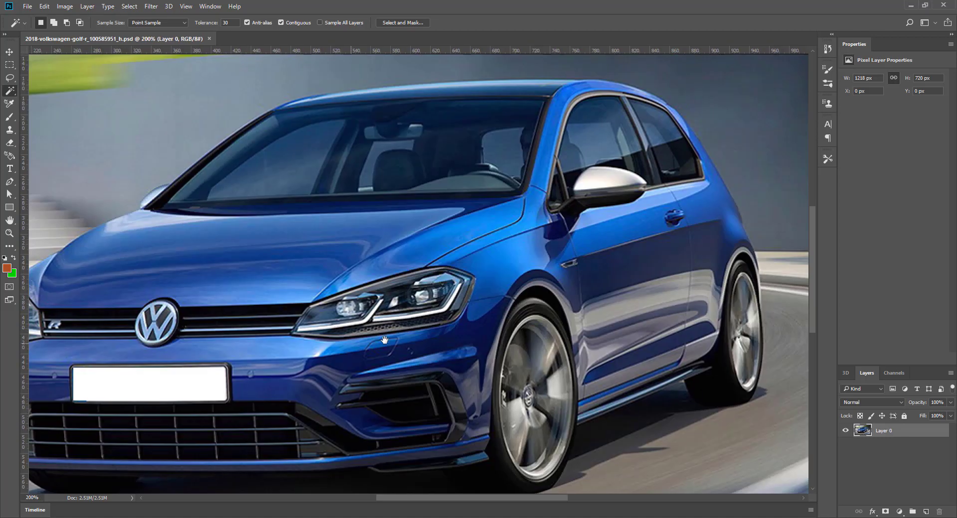
{"action": "left_click", "coordinate": [13, 182]}
{"action": "left_click", "coordinate": [122, 419]}
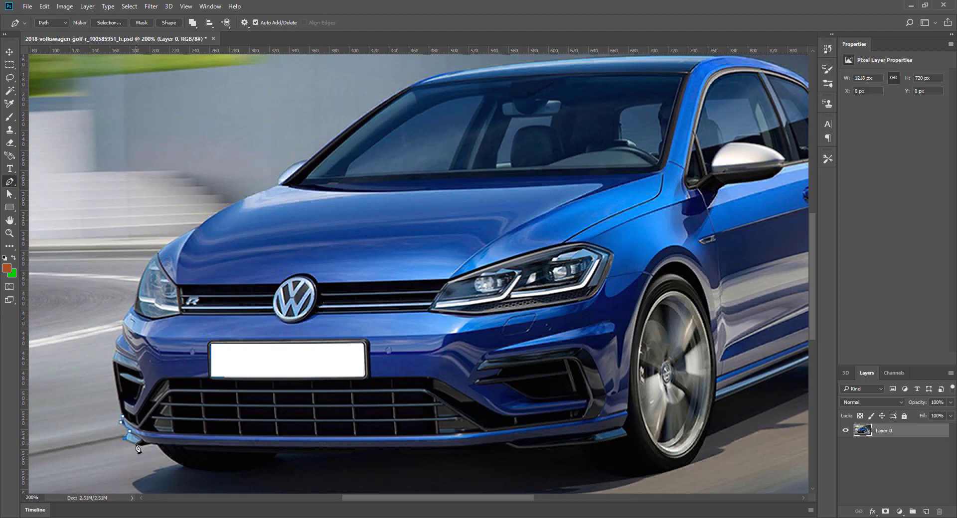
{"action": "left_click", "coordinate": [260, 449]}
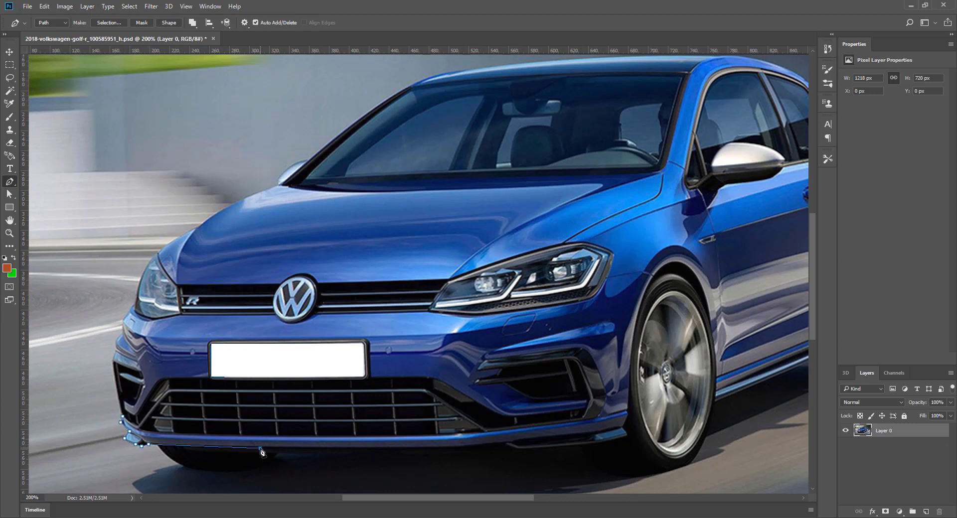
{"action": "left_click", "coordinate": [458, 449]}
{"action": "left_click", "coordinate": [506, 443]}
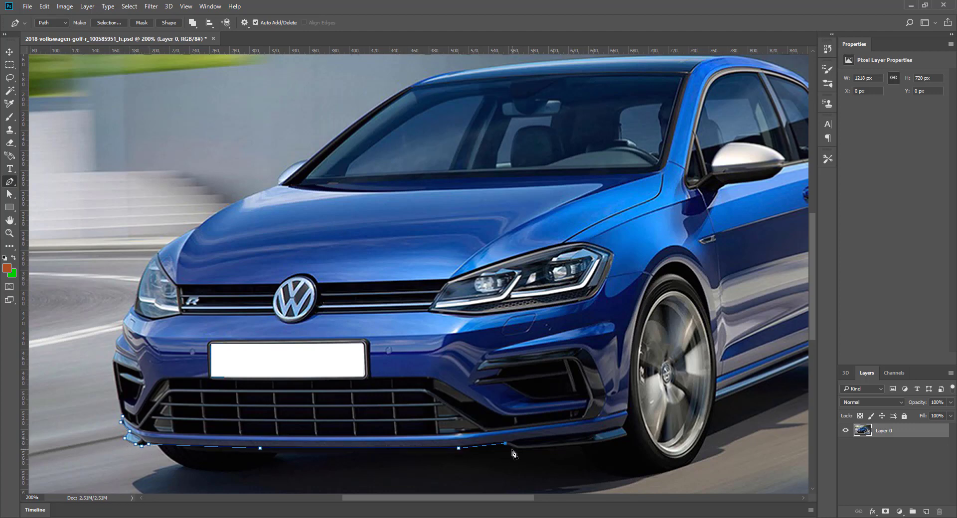
{"action": "left_click", "coordinate": [513, 442]}
{"action": "left_click", "coordinate": [594, 434]}
{"action": "left_click", "coordinate": [519, 447]}
{"action": "left_click", "coordinate": [598, 444]}
{"action": "left_click", "coordinate": [652, 443]}
{"action": "key", "text": "ctrl+z"}
{"action": "left_click", "coordinate": [627, 437]}
Step: Continue the path around the front wheel arch and along the side sill
{"action": "left_click", "coordinate": [629, 413]}
{"action": "left_click", "coordinate": [636, 324]}
{"action": "mouse_move", "coordinate": [660, 269]}
{"action": "left_mouse_down"}
{"action": "mouse_move", "coordinate": [680, 258]}
{"action": "mouse_move", "coordinate": [718, 306]}
{"action": "left_mouse_up"}
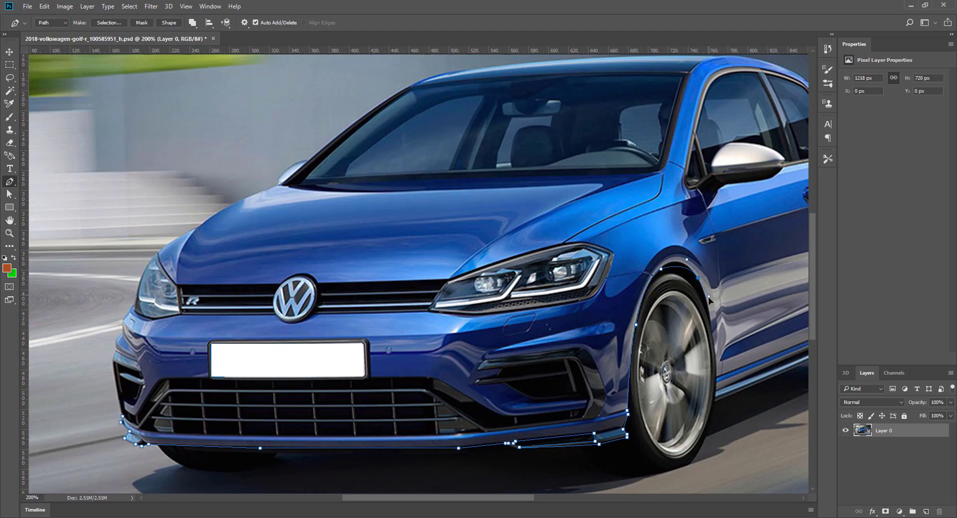
{"action": "left_click", "coordinate": [712, 325]}
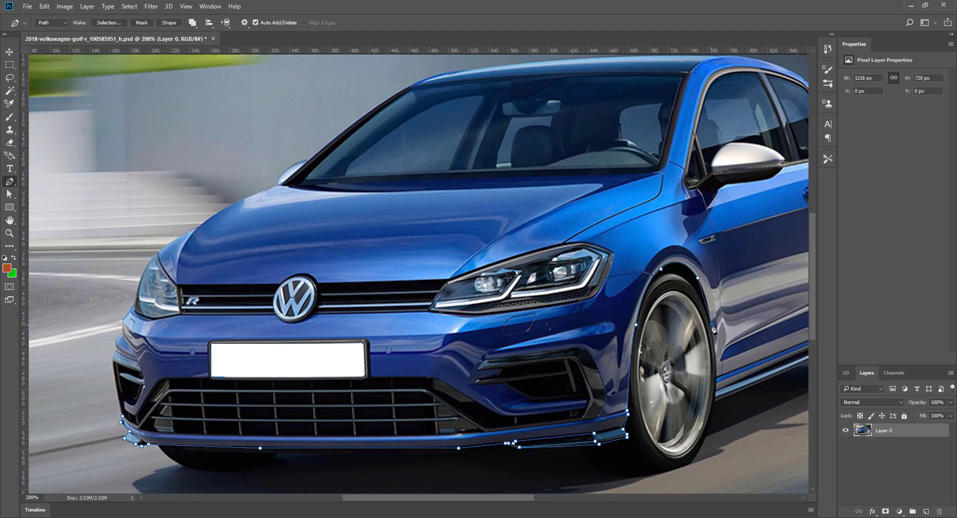
{"action": "left_click", "coordinate": [720, 374]}
{"action": "left_click", "coordinate": [716, 402]}
{"action": "left_click_drag", "start_coordinate": [717, 409], "coordinate": [559, 417]}
{"action": "left_click_drag", "start_coordinate": [610, 389], "coordinate": [625, 389]}
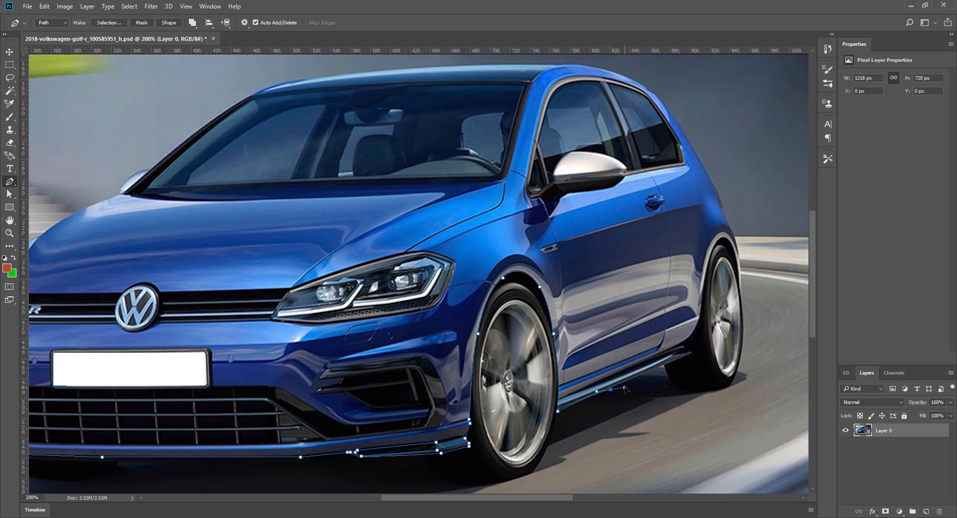
{"action": "key", "text": "ctrl+z"}
{"action": "left_click_drag", "start_coordinate": [611, 390], "coordinate": [645, 374]}
{"action": "left_click", "coordinate": [690, 354]}
{"action": "left_click_drag", "start_coordinate": [692, 356], "coordinate": [685, 351]}
Step: Curve the path around the rear wheel arch, up the rear corner and across the roofline
{"action": "left_click_drag", "start_coordinate": [692, 339], "coordinate": [697, 325]}
{"action": "left_click_drag", "start_coordinate": [698, 326], "coordinate": [702, 304]}
{"action": "left_click_drag", "start_coordinate": [713, 249], "coordinate": [748, 297]}
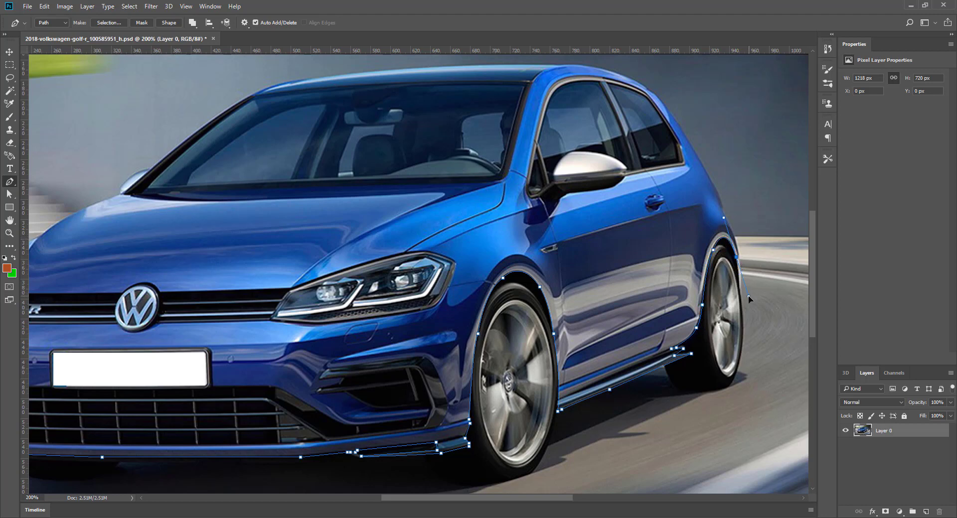
{"action": "left_click", "coordinate": [740, 285]}
{"action": "left_click_drag", "start_coordinate": [736, 241], "coordinate": [730, 228]}
{"action": "left_click_drag", "start_coordinate": [583, 66], "coordinate": [551, 69]}
{"action": "left_click_drag", "start_coordinate": [327, 76], "coordinate": [219, 114]}
{"action": "left_click_drag", "start_coordinate": [151, 168], "coordinate": [99, 220]}
{"action": "key", "text": "ctrl+z"}
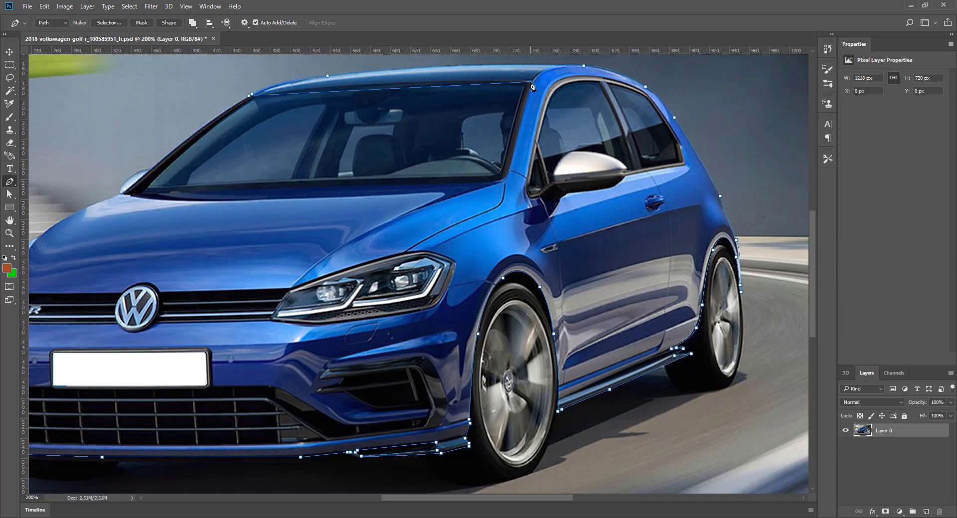
{"action": "left_click_drag", "start_coordinate": [531, 84], "coordinate": [608, 96]}
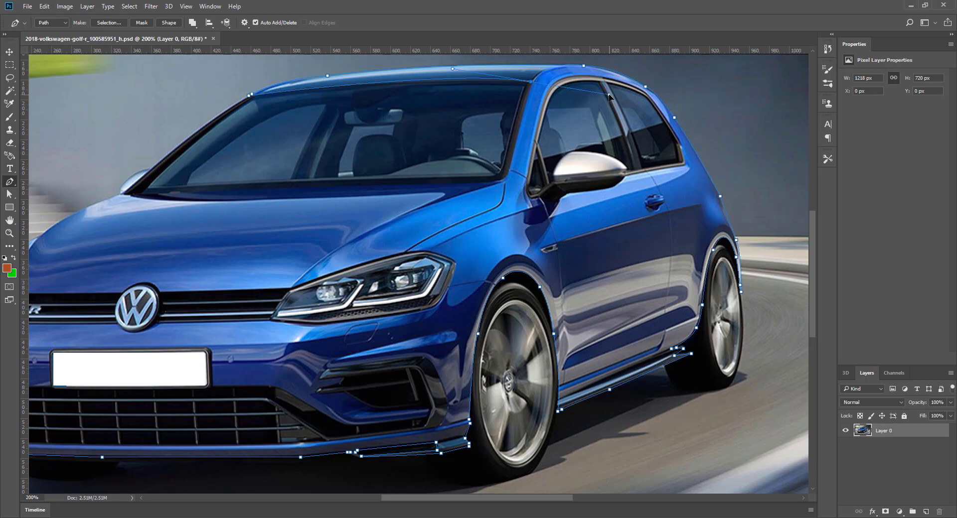
Step: Extend the path down the A-pillar and along the windshield base to a sharp hood corner
{"action": "left_click", "coordinate": [532, 82]}
{"action": "key", "text": "Escape"}
{"action": "left_click", "coordinate": [488, 183]}
{"action": "left_click_drag", "start_coordinate": [397, 186], "coordinate": [366, 188]}
{"action": "key", "text": "ctrl+z"}
{"action": "left_click", "coordinate": [405, 186]}
{"action": "left_click_drag", "start_coordinate": [290, 189], "coordinate": [174, 198]}
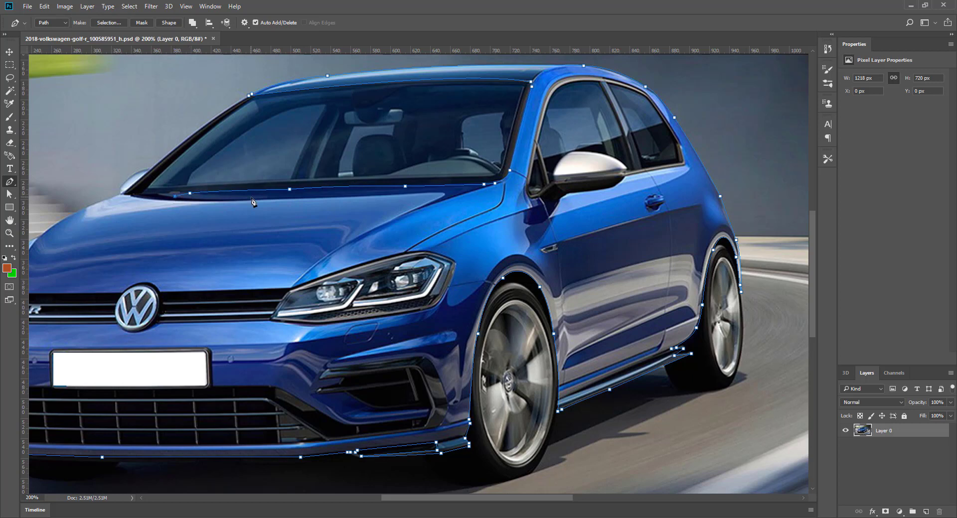
{"action": "left_click", "coordinate": [160, 194]}
{"action": "left_click_drag", "start_coordinate": [122, 189], "coordinate": [139, 202]}
{"action": "left_click", "coordinate": [129, 197]}
Step: Trace the hood edge, headlight and bumper side, close the path and load it as a selection
{"action": "scroll", "coordinate": [429, 295], "scroll_direction": "left", "scroll_amount": 2}
{"action": "scroll", "coordinate": [219, 253], "scroll_direction": "left", "scroll_amount": 5}
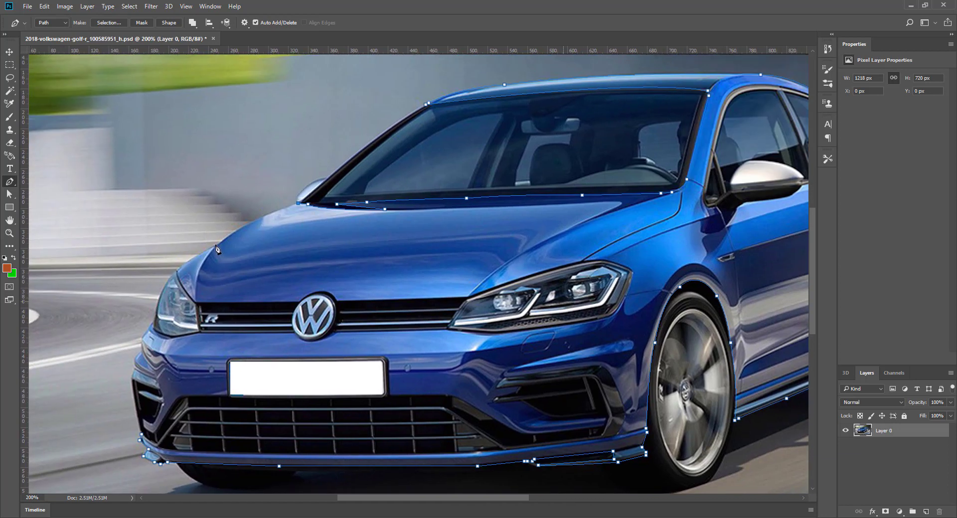
{"action": "left_click_drag", "start_coordinate": [218, 243], "coordinate": [199, 266]}
{"action": "left_click", "coordinate": [174, 275]}
{"action": "left_click_drag", "start_coordinate": [148, 351], "coordinate": [149, 359]}
{"action": "left_click", "coordinate": [141, 338]}
{"action": "left_click", "coordinate": [135, 365]}
{"action": "left_click", "coordinate": [132, 377]}
{"action": "left_click", "coordinate": [141, 434]}
{"action": "left_click", "coordinate": [149, 453]}
{"action": "key", "text": "ctrl+Return"}
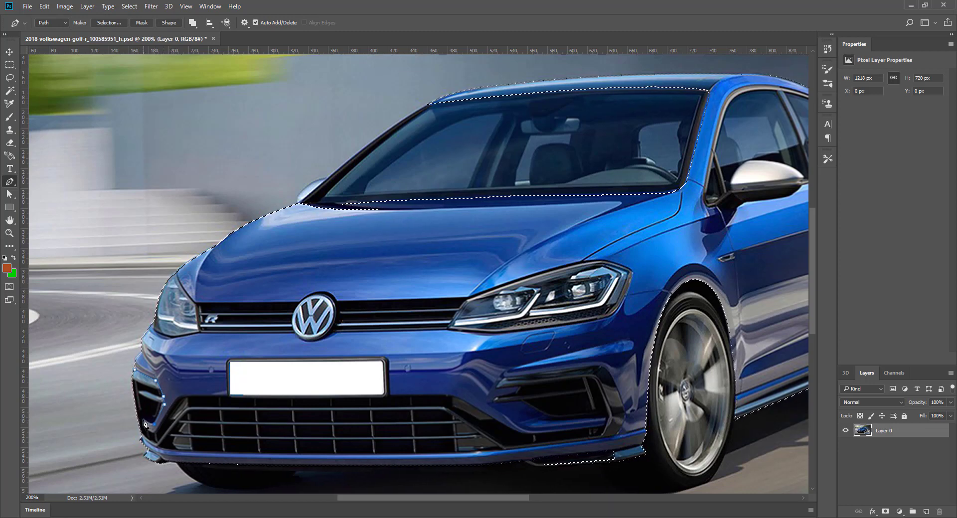
Step: Trace a path along the grille top, around the license plate and along the lower grille edge
{"action": "left_click", "coordinate": [188, 397]}
{"action": "left_click", "coordinate": [227, 397]}
{"action": "left_click", "coordinate": [228, 359]}
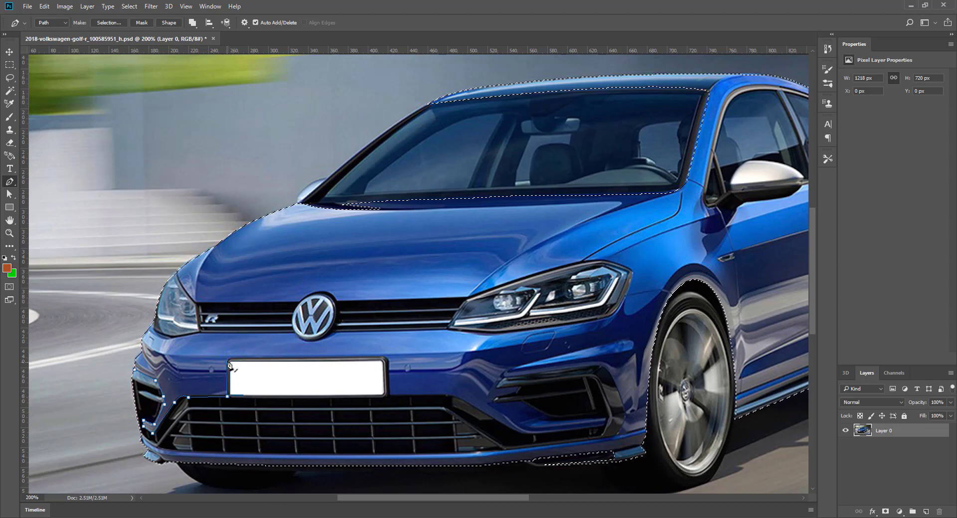
{"action": "left_click", "coordinate": [381, 357]}
{"action": "left_click", "coordinate": [390, 394]}
{"action": "left_click", "coordinate": [451, 395]}
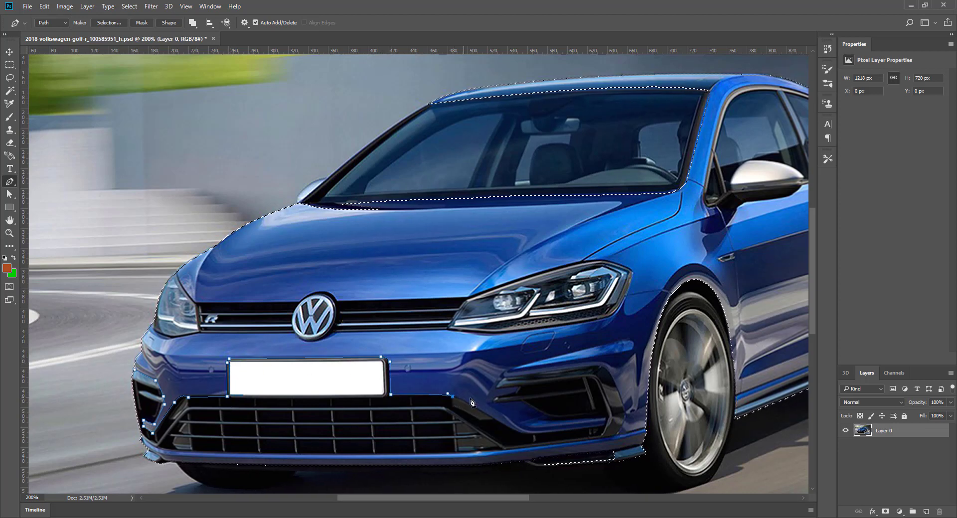
{"action": "left_click", "coordinate": [498, 423]}
{"action": "left_click", "coordinate": [523, 435]}
Step: Continue the path along the fog-light trim and around its slats
{"action": "left_click", "coordinate": [605, 427]}
{"action": "left_click", "coordinate": [548, 417]}
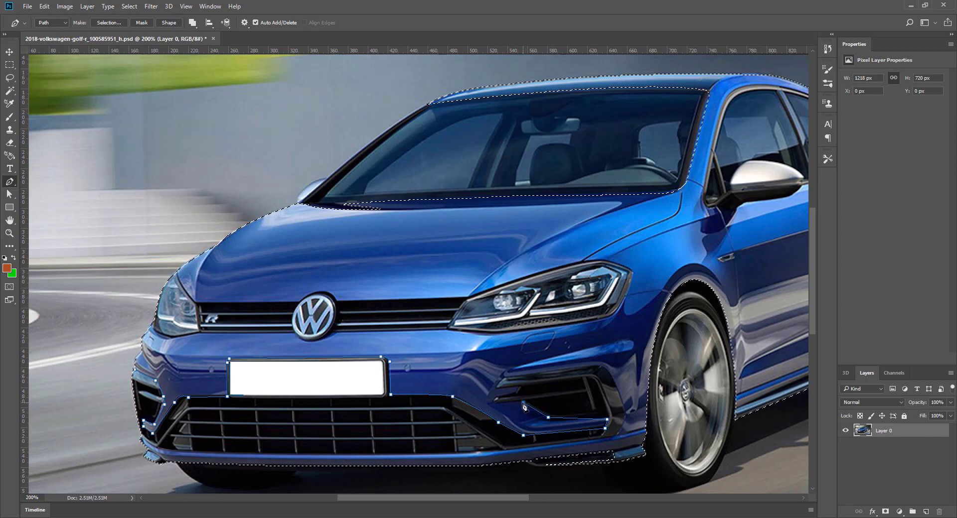
{"action": "left_click", "coordinate": [494, 402]}
{"action": "left_click", "coordinate": [497, 397]}
{"action": "left_click", "coordinate": [518, 395]}
{"action": "left_click", "coordinate": [518, 387]}
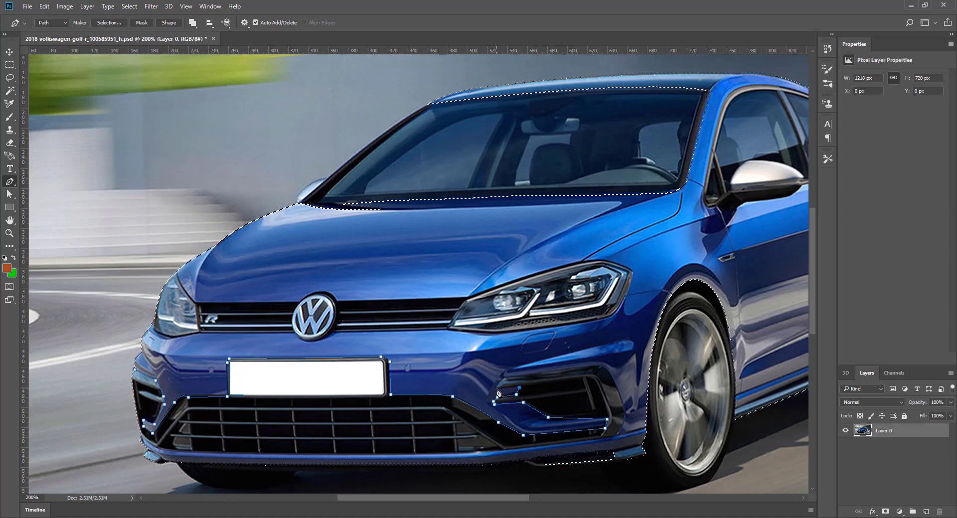
{"action": "left_click", "coordinate": [497, 388]}
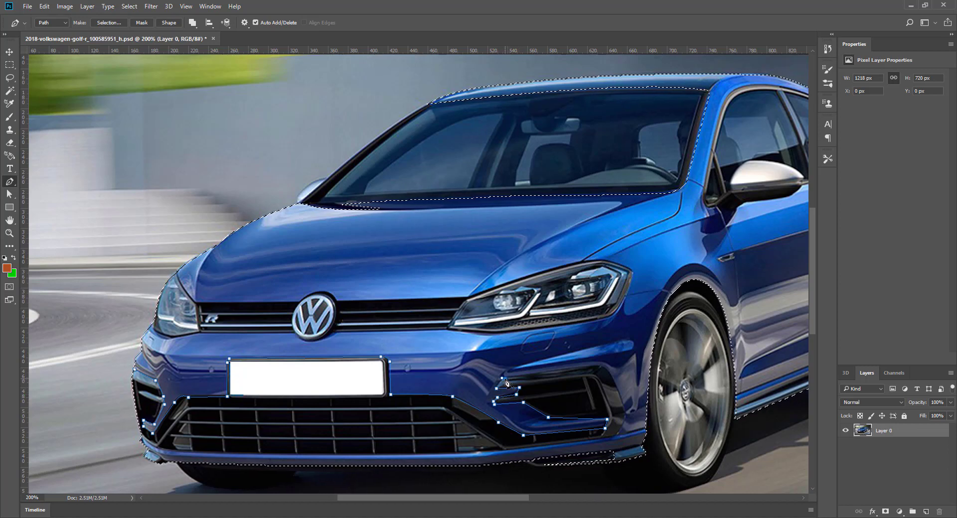
Step: Bring the path past the fog light and back along the bumper bottom, then load it as a selection
{"action": "left_click", "coordinate": [598, 367]}
{"action": "left_click", "coordinate": [604, 369]}
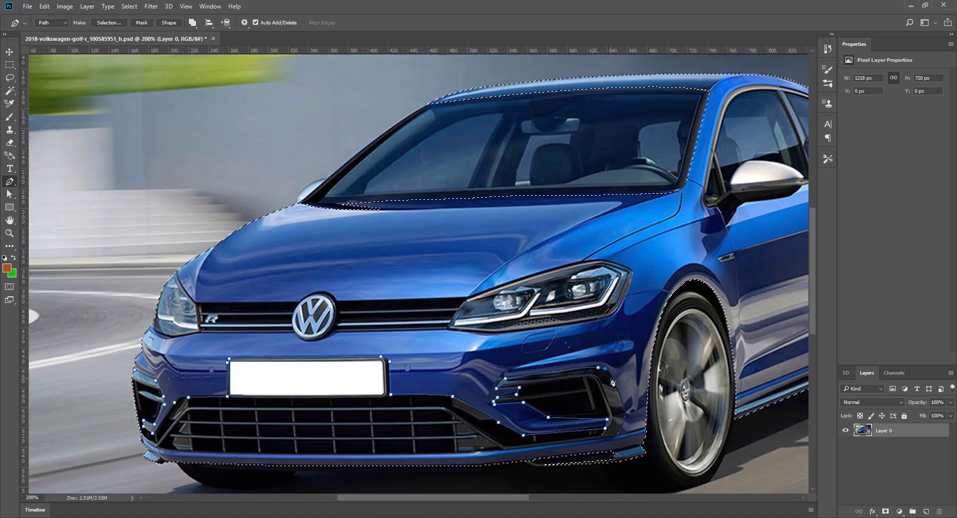
{"action": "left_click", "coordinate": [624, 409]}
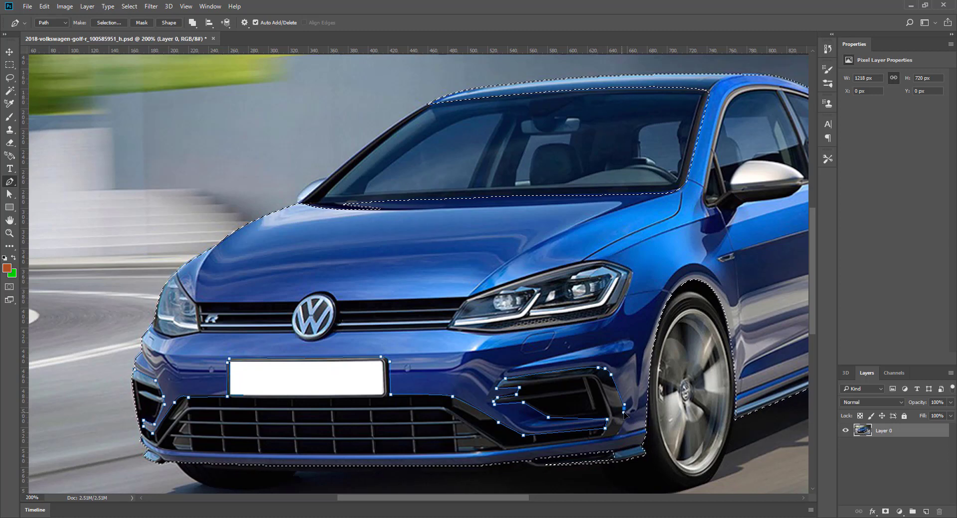
{"action": "left_click", "coordinate": [626, 422]}
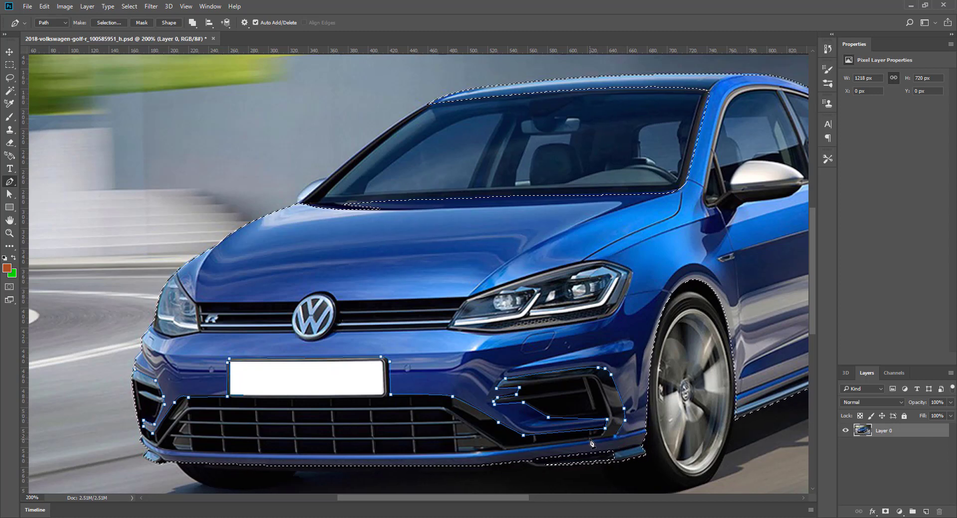
{"action": "left_click", "coordinate": [612, 453]}
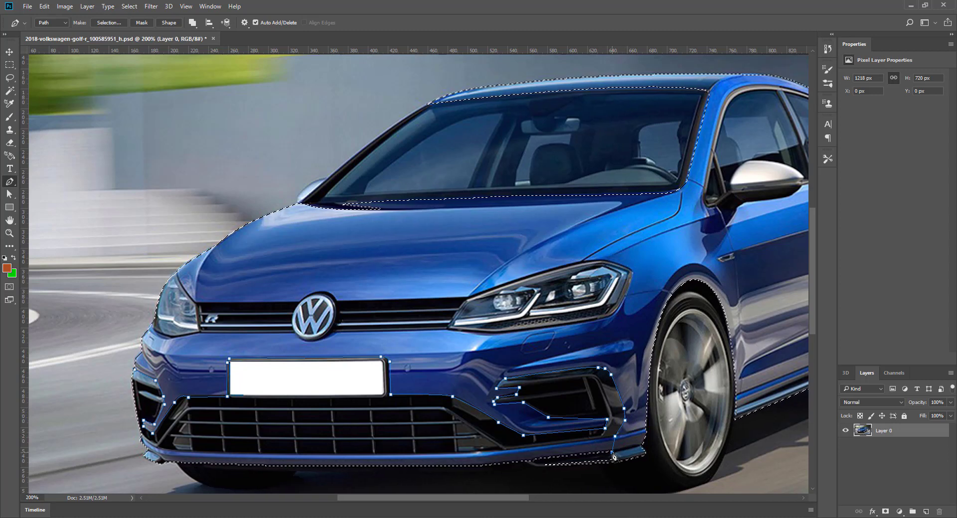
{"action": "left_click", "coordinate": [440, 477]}
{"action": "left_click", "coordinate": [142, 464]}
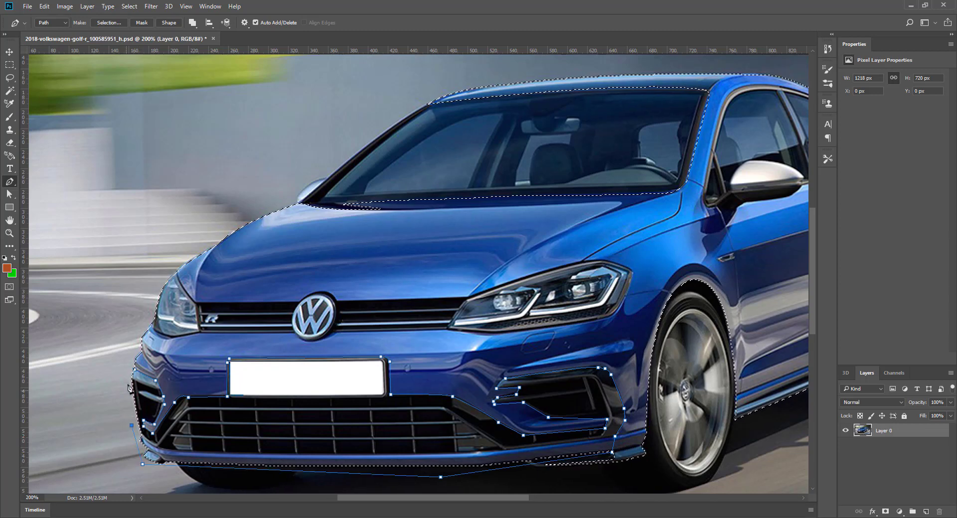
{"action": "key", "text": "ctrl+Return"}
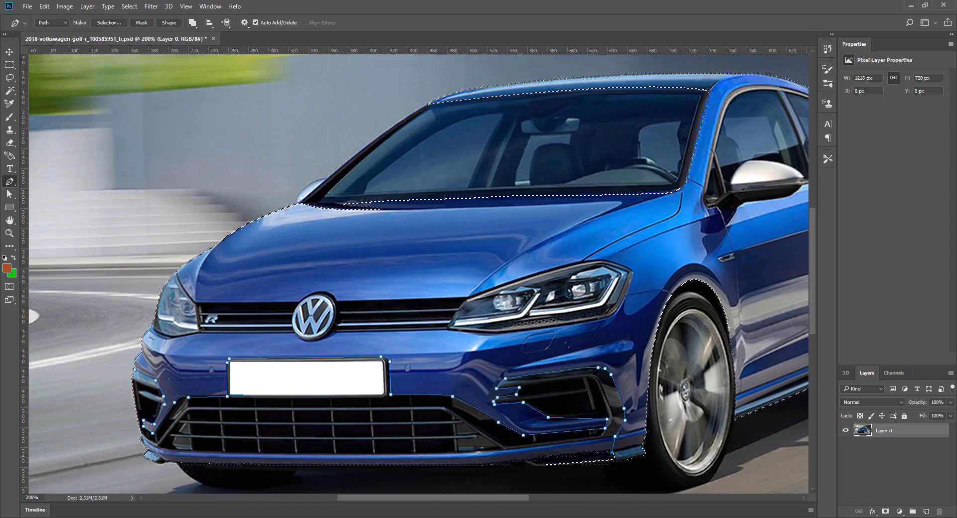
Step: Start a new path along the lower bumper and up its left edge
{"action": "left_click", "coordinate": [505, 450]}
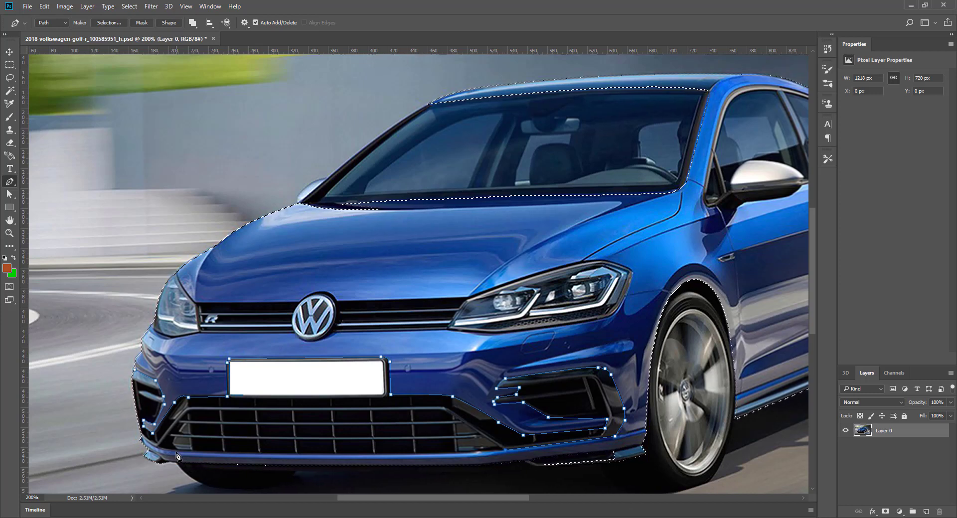
{"action": "left_click_drag", "start_coordinate": [175, 451], "coordinate": [104, 441]}
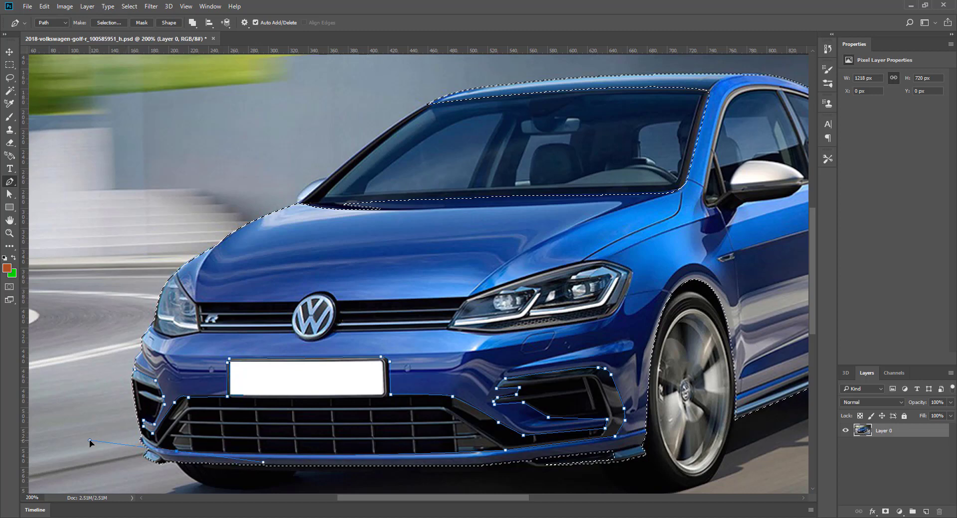
{"action": "left_click", "coordinate": [142, 438]}
{"action": "left_click", "coordinate": [132, 381]}
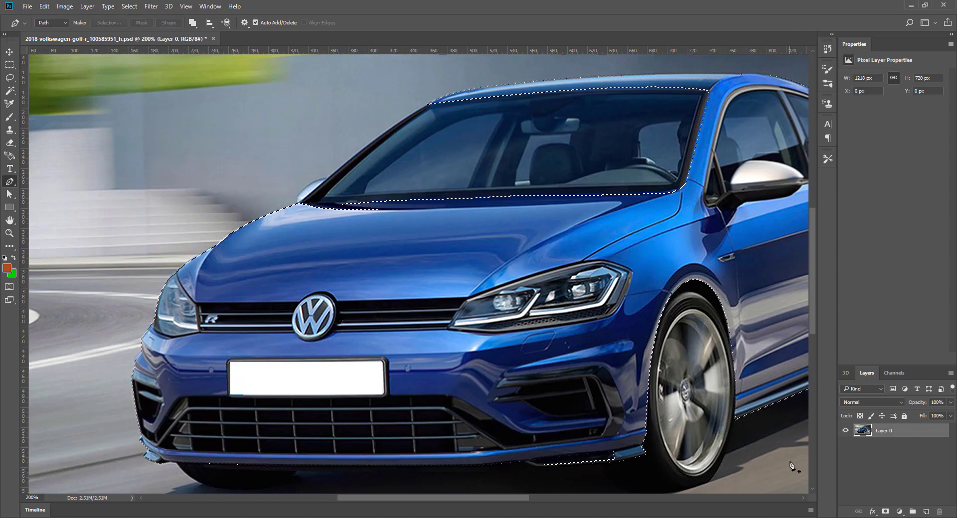
Step: Subtract the bumper path from the selection and trace the headlight's upper edge and right corners
{"action": "key", "text": "ctrl+alt+Return"}
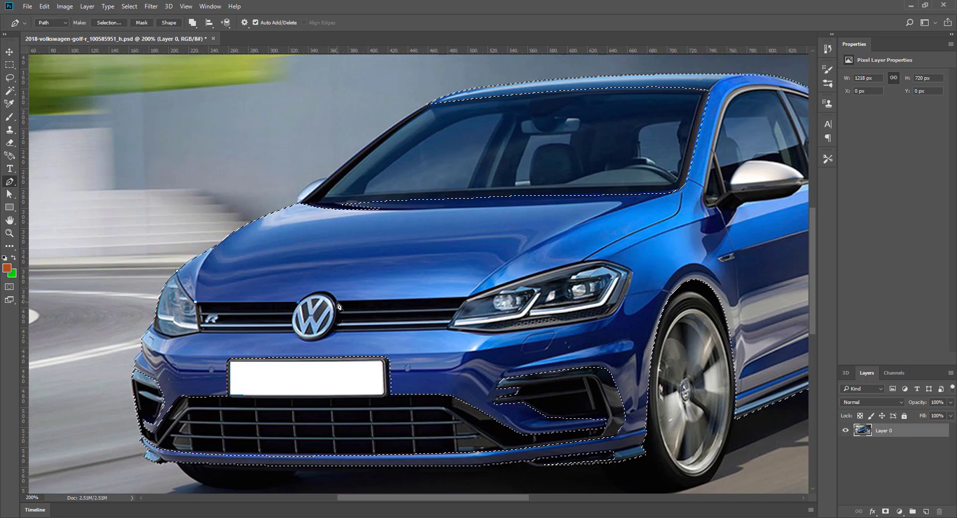
{"action": "left_click_drag", "start_coordinate": [298, 302], "coordinate": [323, 277]}
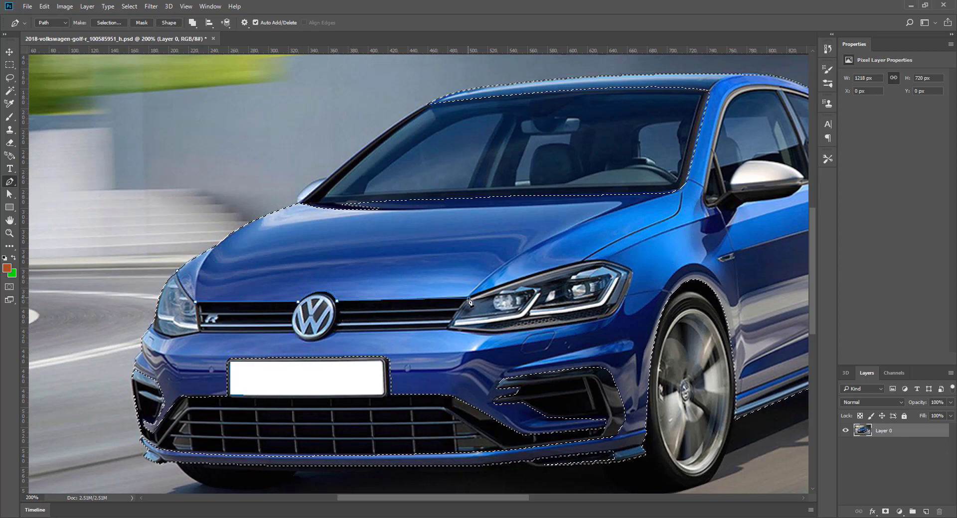
{"action": "left_click_drag", "start_coordinate": [471, 297], "coordinate": [496, 283]}
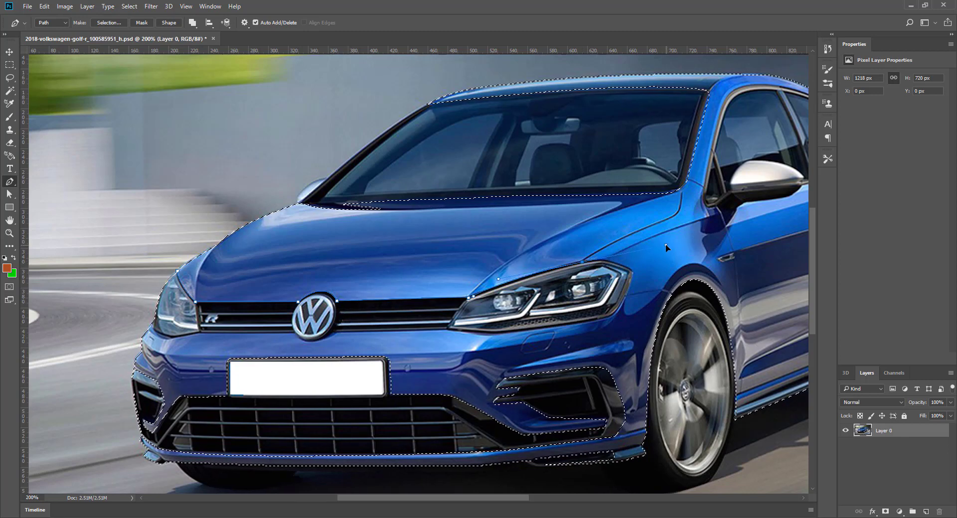
{"action": "mouse_move", "coordinate": [587, 262]}
{"action": "left_mouse_down"}
{"action": "mouse_move", "coordinate": [598, 268]}
{"action": "mouse_move", "coordinate": [613, 254]}
{"action": "left_mouse_up"}
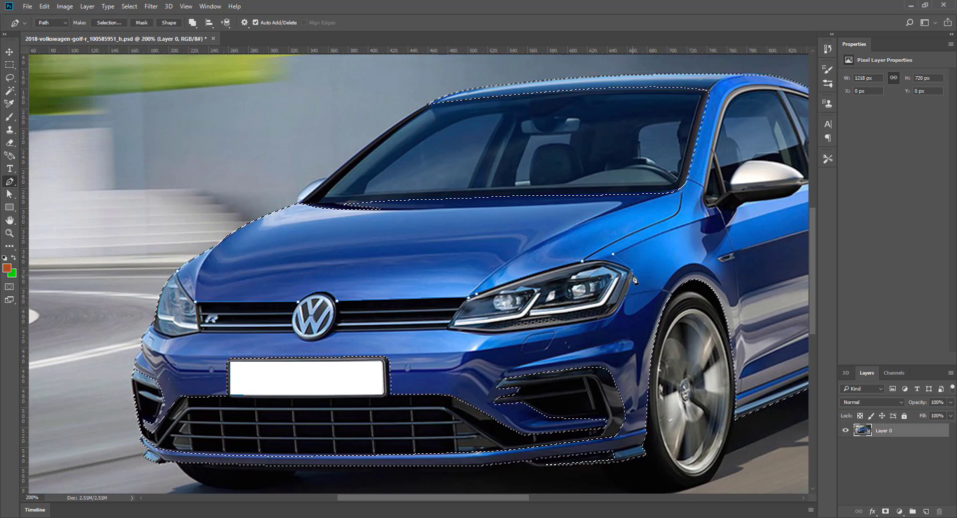
{"action": "left_click", "coordinate": [632, 274]}
{"action": "left_click", "coordinate": [614, 319]}
{"action": "left_click", "coordinate": [519, 332]}
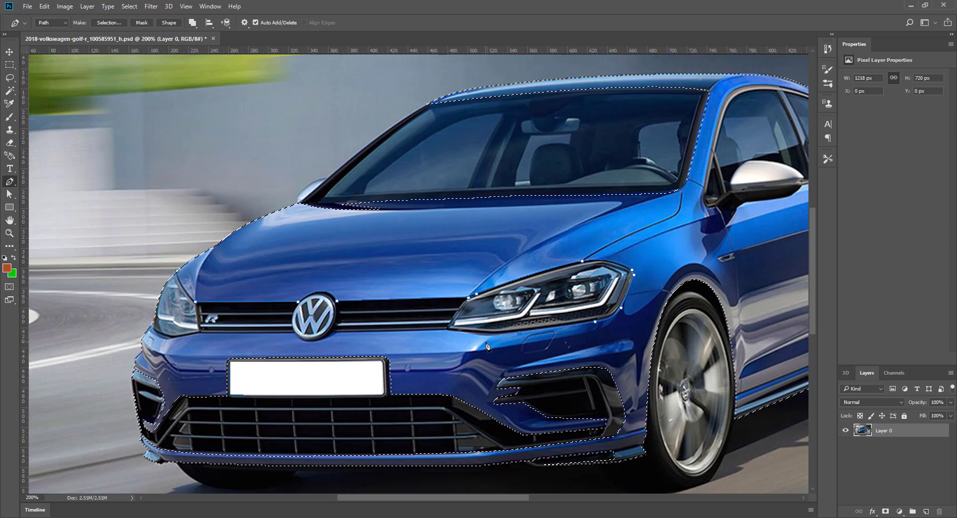
Step: Continue the path along the grille and around the VW badge to the left headlight, then pan to the side
{"action": "left_click", "coordinate": [479, 336]}
{"action": "left_click", "coordinate": [450, 330]}
{"action": "left_click", "coordinate": [335, 332]}
{"action": "left_click", "coordinate": [313, 345]}
{"action": "left_click", "coordinate": [276, 322]}
{"action": "left_click", "coordinate": [201, 333]}
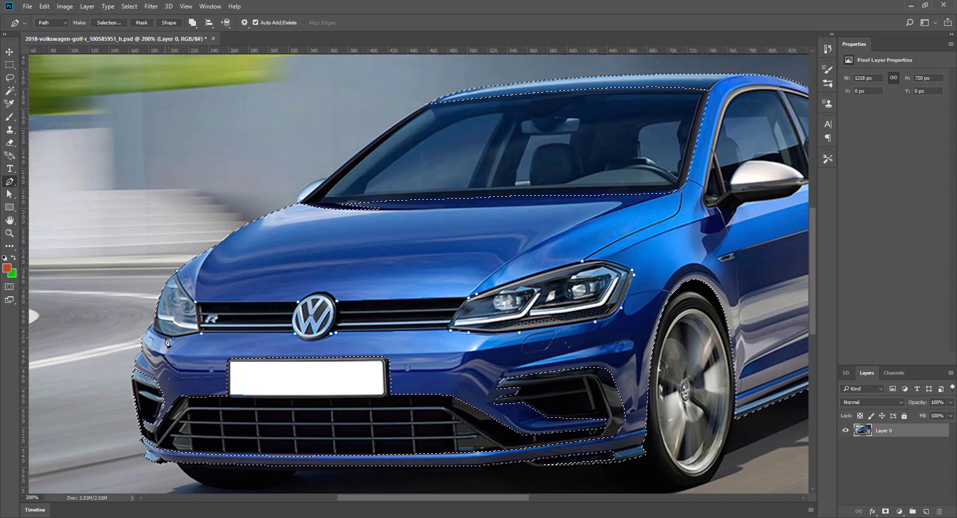
{"action": "left_click", "coordinate": [155, 332]}
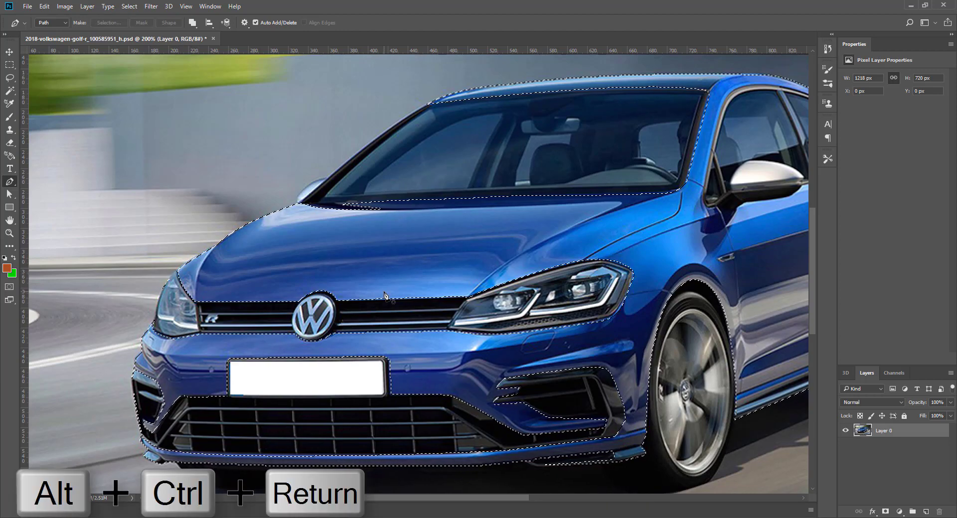
{"action": "left_click_drag", "start_coordinate": [713, 295], "coordinate": [424, 369]}
Step: Subtract the headlight and grille path, then trace the side window along the roof line
{"action": "key", "text": "ctrl+alt+Return"}
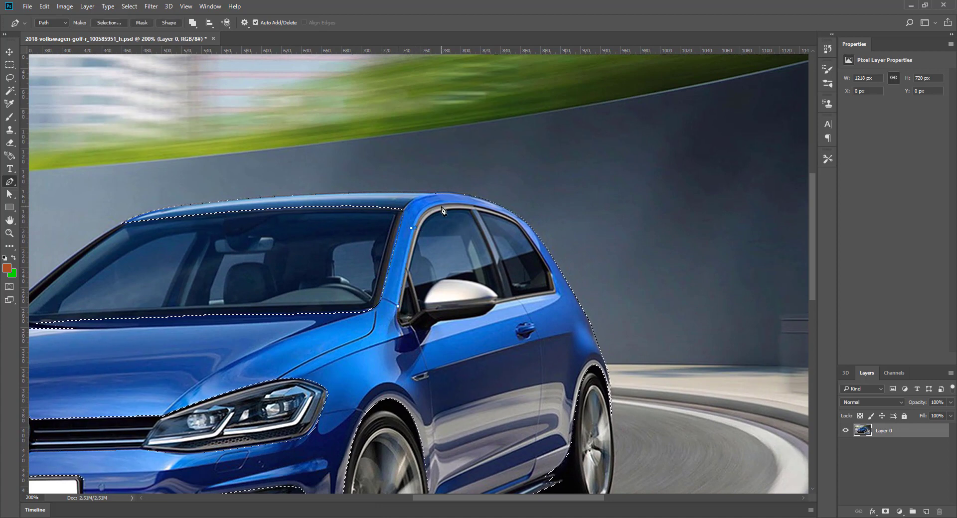
{"action": "left_click", "coordinate": [442, 204]}
{"action": "left_click", "coordinate": [483, 204]}
{"action": "left_click", "coordinate": [519, 221]}
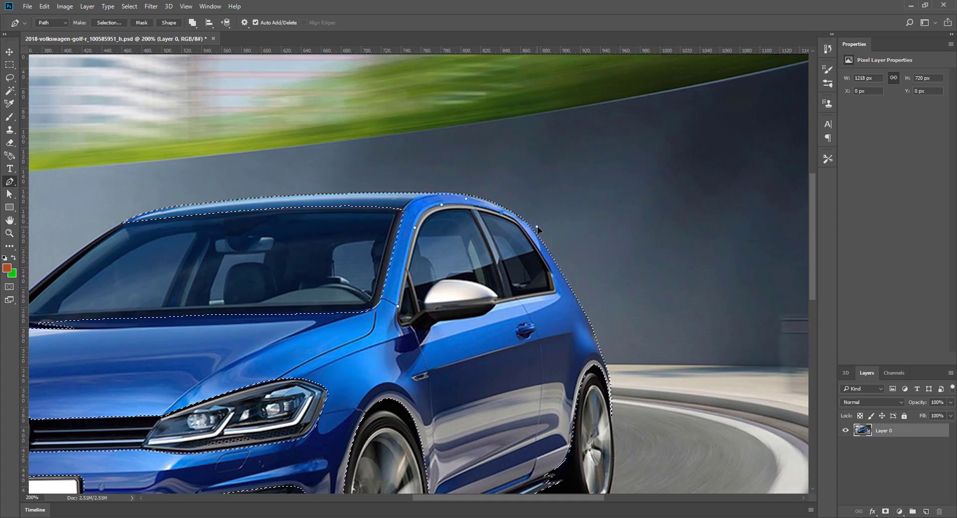
{"action": "left_click", "coordinate": [531, 241]}
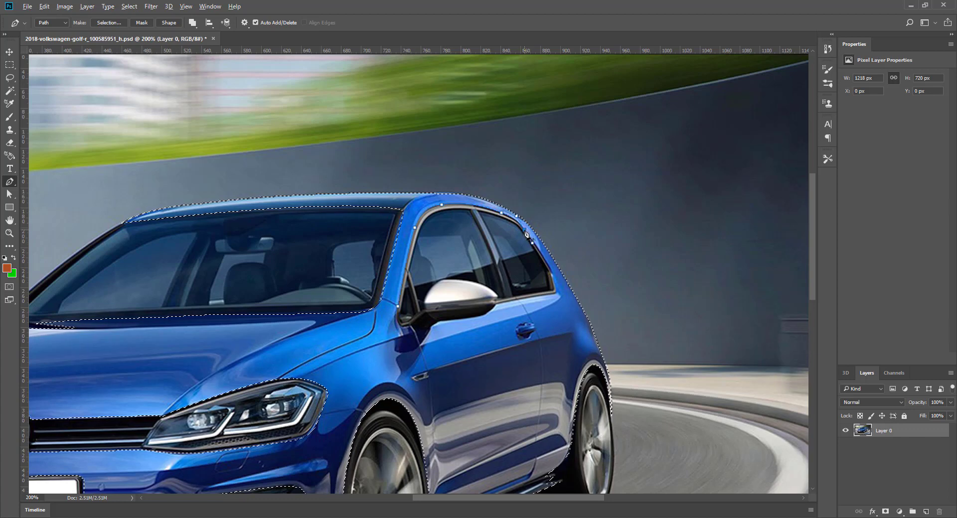
{"action": "left_click", "coordinate": [549, 263]}
{"action": "scroll", "coordinate": [558, 256], "scroll_direction": "down", "scroll_amount": 2}
Step: Trace the window's lower edge and around the mirror, then subtract it from the selection
{"action": "left_click", "coordinate": [555, 253]}
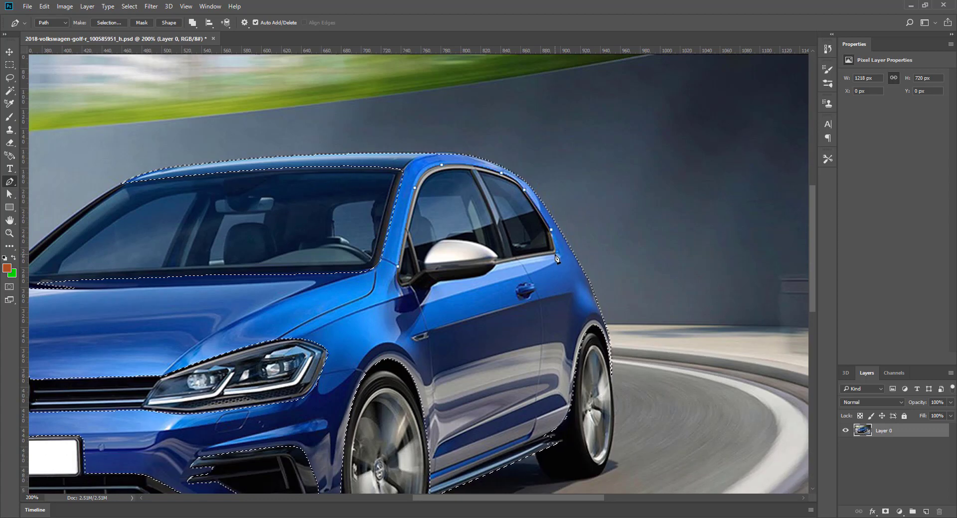
{"action": "left_click", "coordinate": [497, 265]}
{"action": "left_click", "coordinate": [486, 276]}
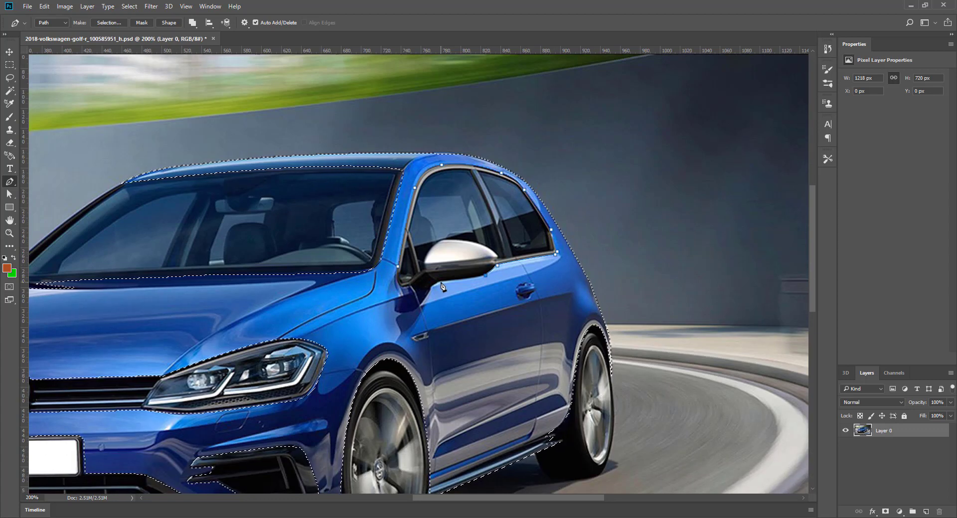
{"action": "left_click", "coordinate": [440, 283]}
{"action": "left_click", "coordinate": [419, 306]}
{"action": "left_click", "coordinate": [400, 275]}
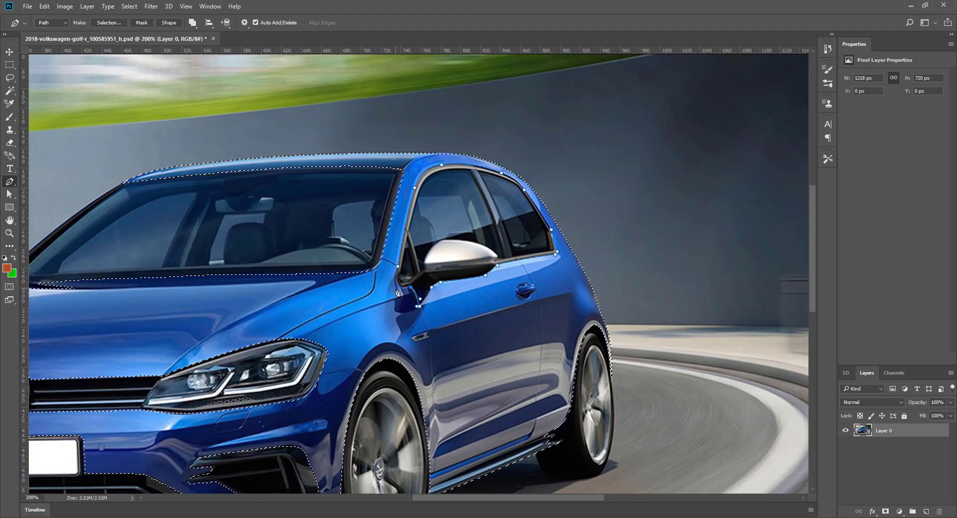
{"action": "key", "text": "Escape"}
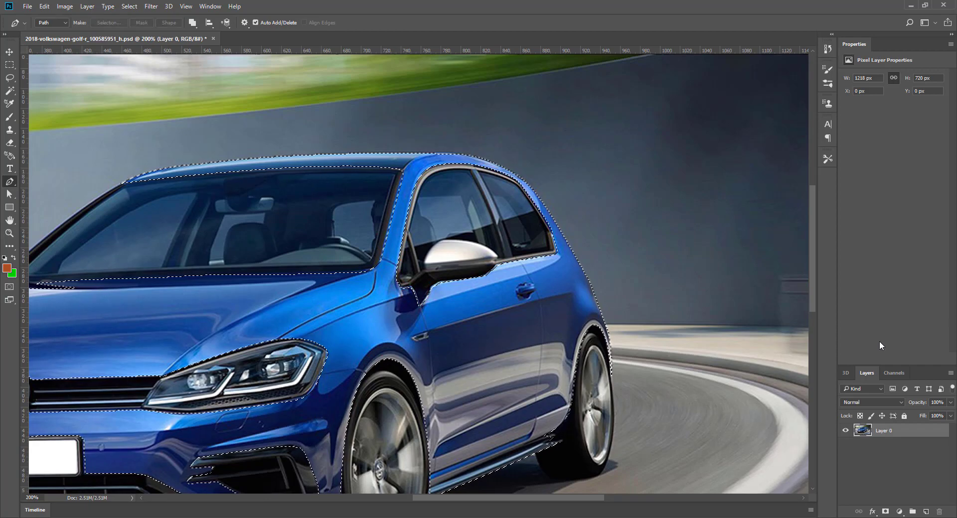
{"action": "key", "text": "ctrl+minus"}
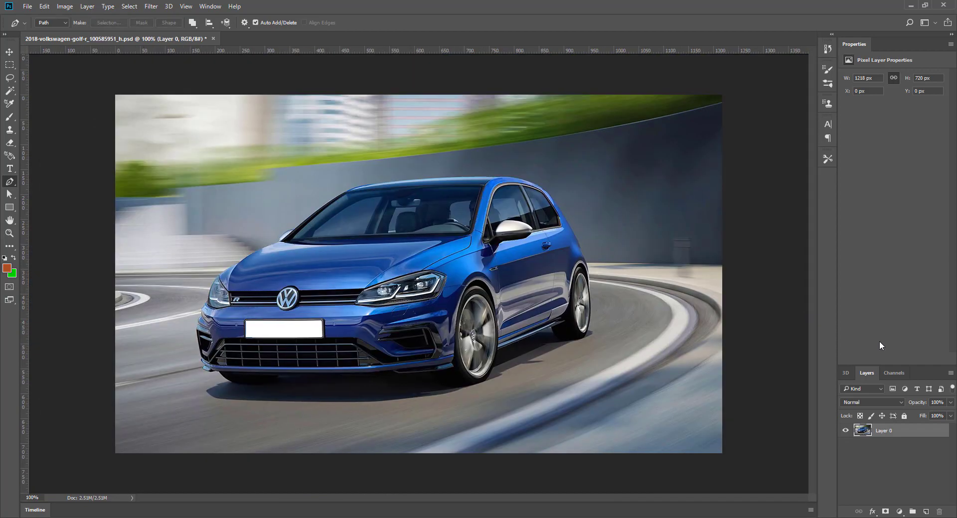
{"action": "key", "text": "ctrl+plus"}
Step: Outline the rear side window, subtract it, and view the image at 100%
{"action": "left_click", "coordinate": [620, 96]}
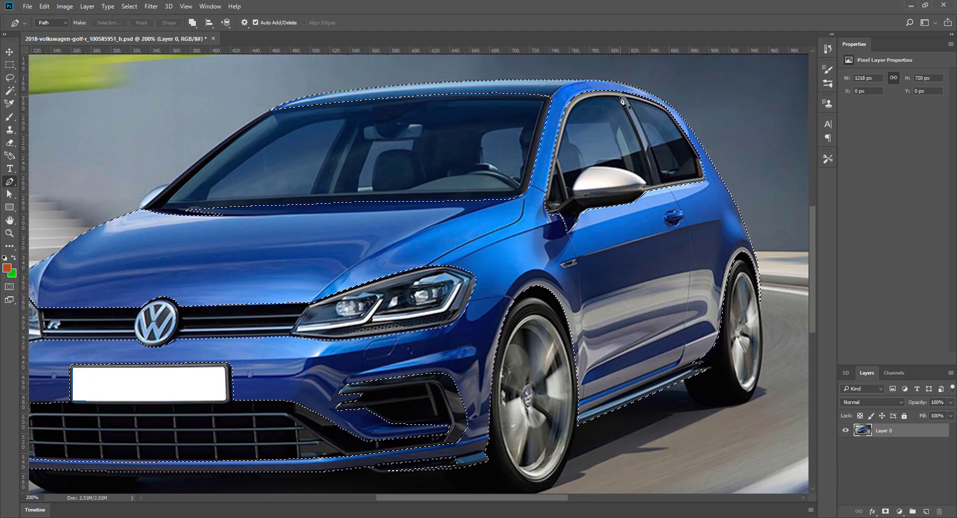
{"action": "left_click", "coordinate": [651, 144]}
{"action": "left_click", "coordinate": [661, 185]}
{"action": "left_click", "coordinate": [637, 99]}
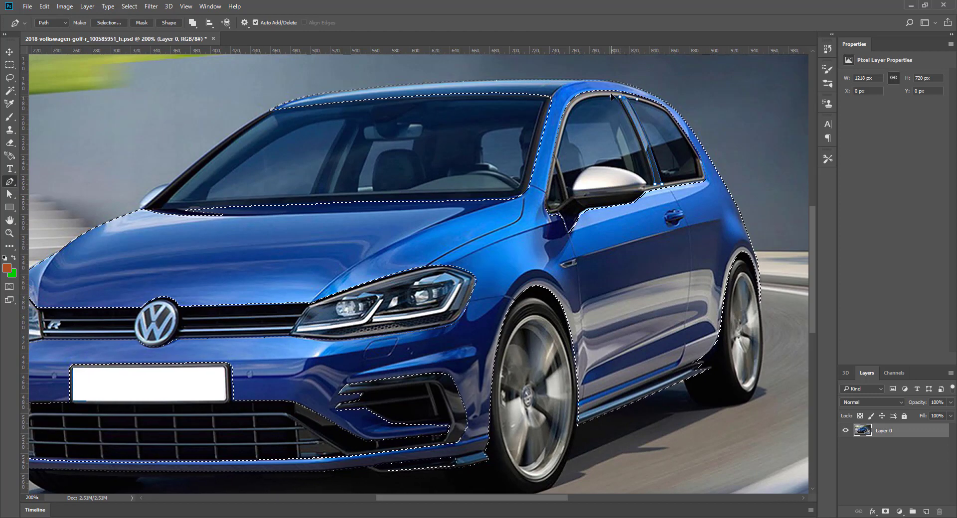
{"action": "left_click", "coordinate": [611, 95]}
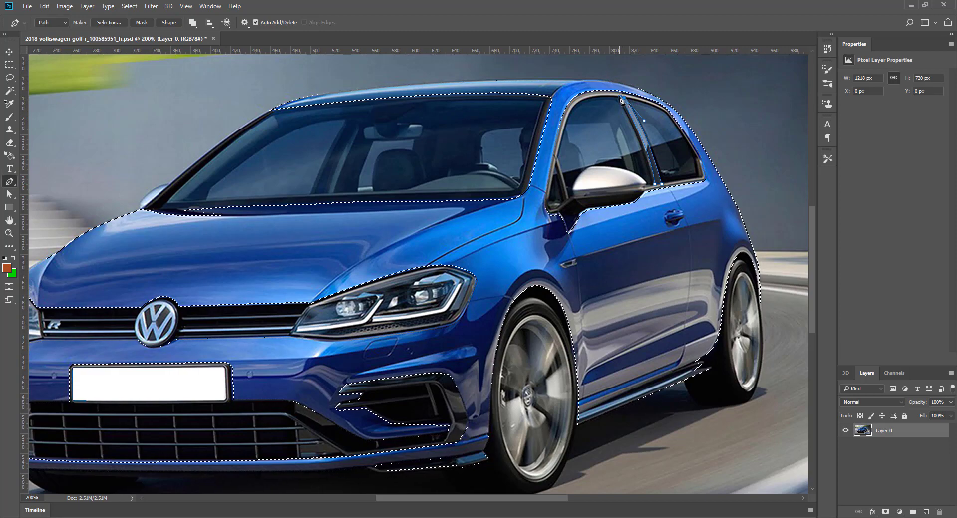
{"action": "key", "text": "Escape"}
{"action": "key", "text": "ctrl+minus"}
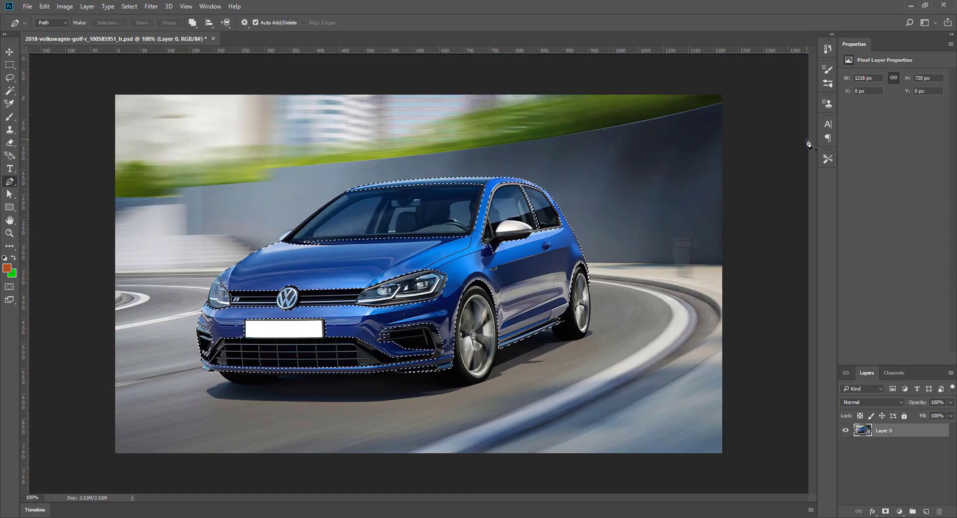
Step: Add a Solid Color fill layer over the car selection, coloured dark red 9a170d
{"action": "left_click", "coordinate": [899, 512]}
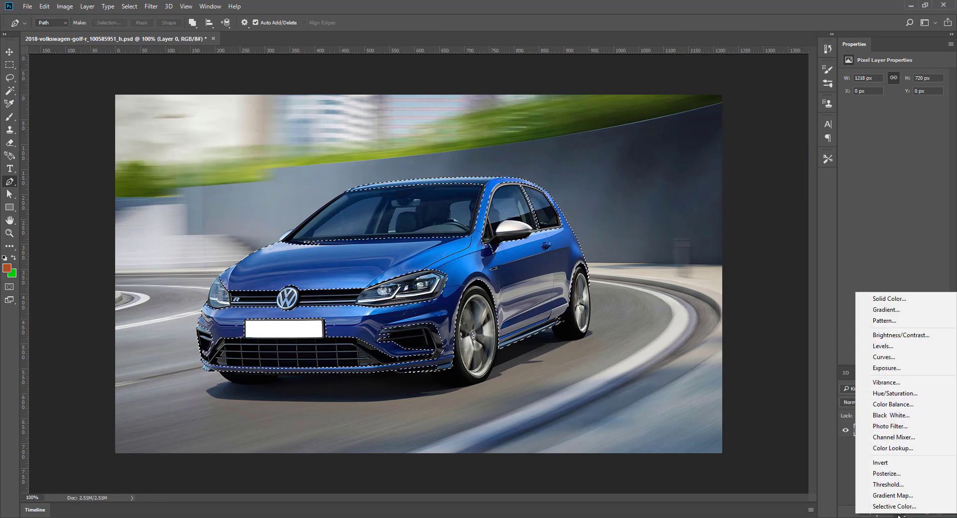
{"action": "left_click", "coordinate": [889, 299]}
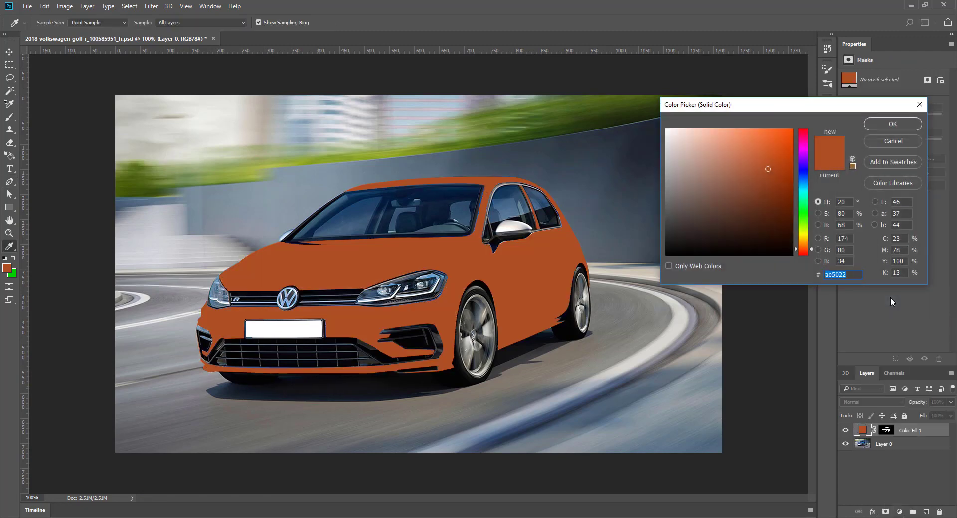
{"action": "left_click", "coordinate": [804, 254]}
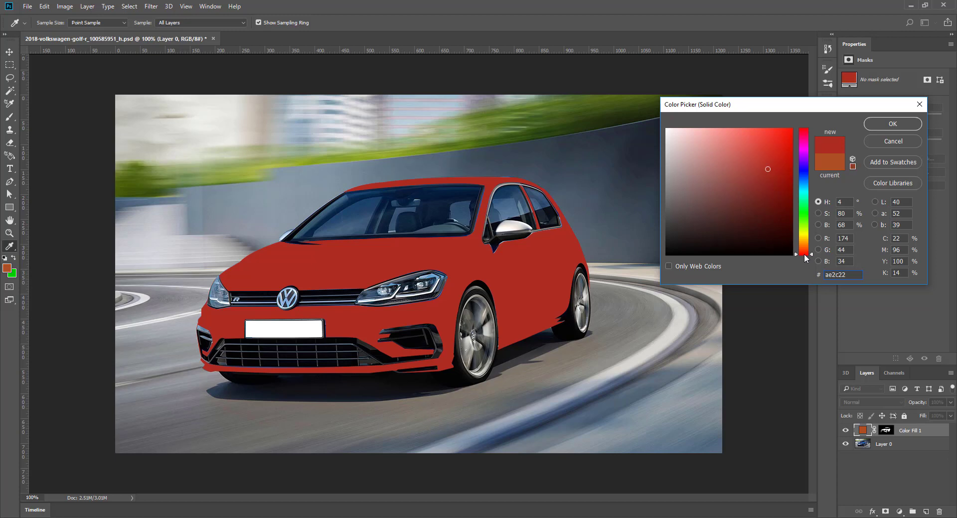
{"action": "left_click", "coordinate": [781, 178]}
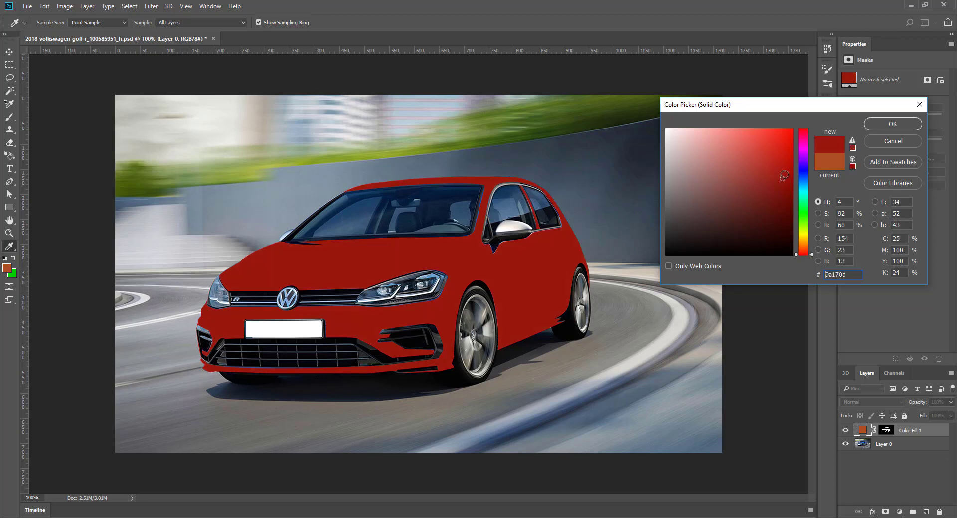
{"action": "left_click", "coordinate": [874, 125]}
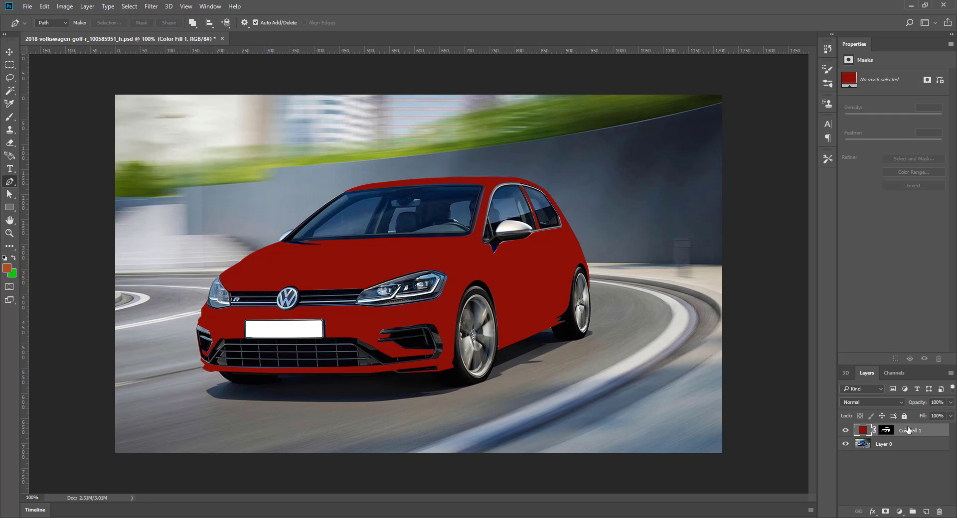
Step: Try Soft Light, Screen and Normal blending on Color Fill 1, then settle on Color
{"action": "left_click", "coordinate": [868, 405]}
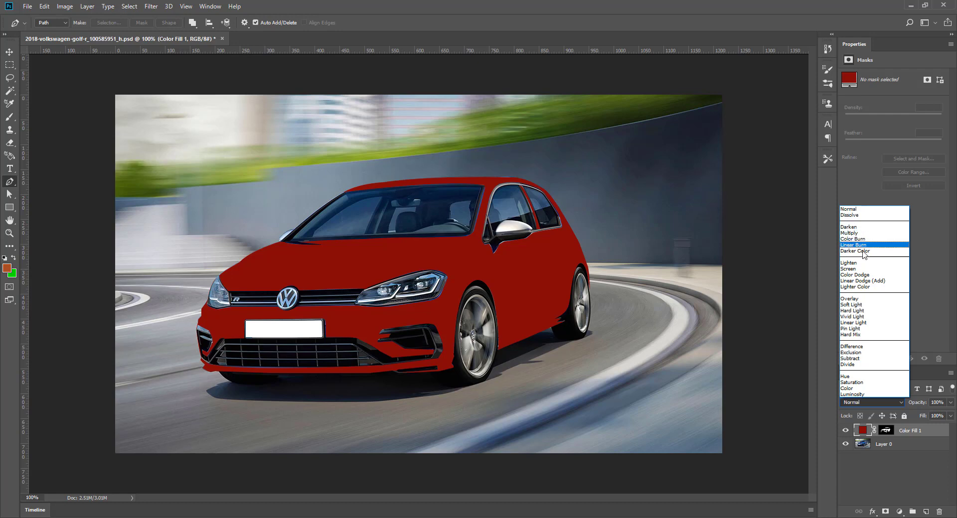
{"action": "left_click", "coordinate": [865, 304]}
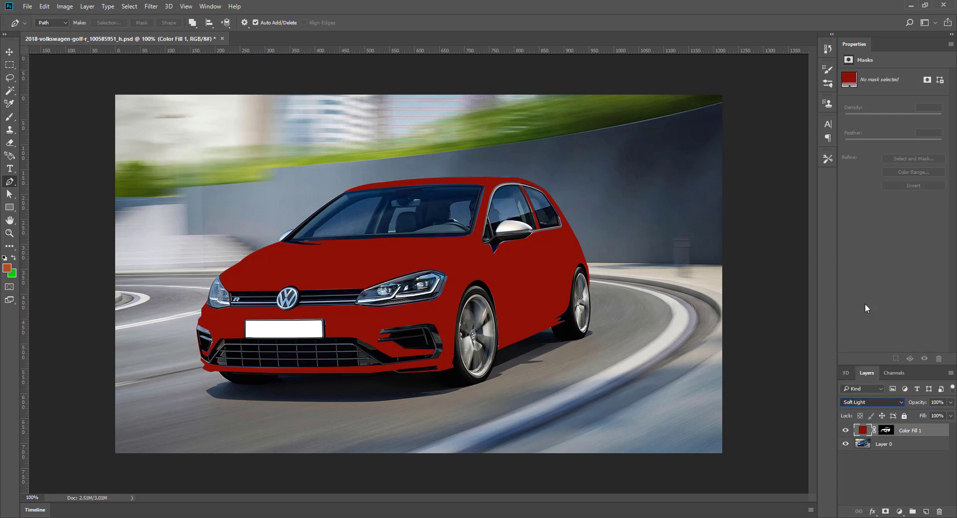
{"action": "left_click", "coordinate": [875, 401]}
{"action": "left_click", "coordinate": [851, 267]}
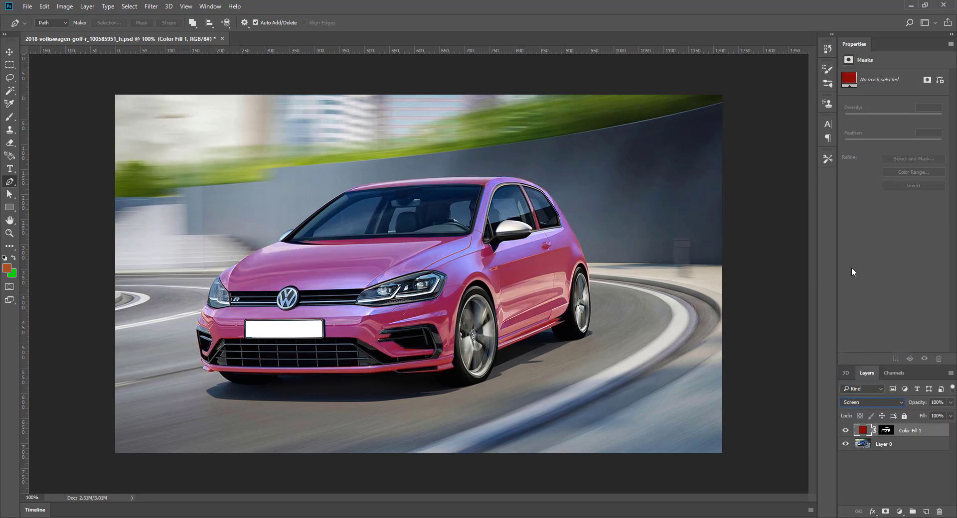
{"action": "left_click", "coordinate": [873, 405]}
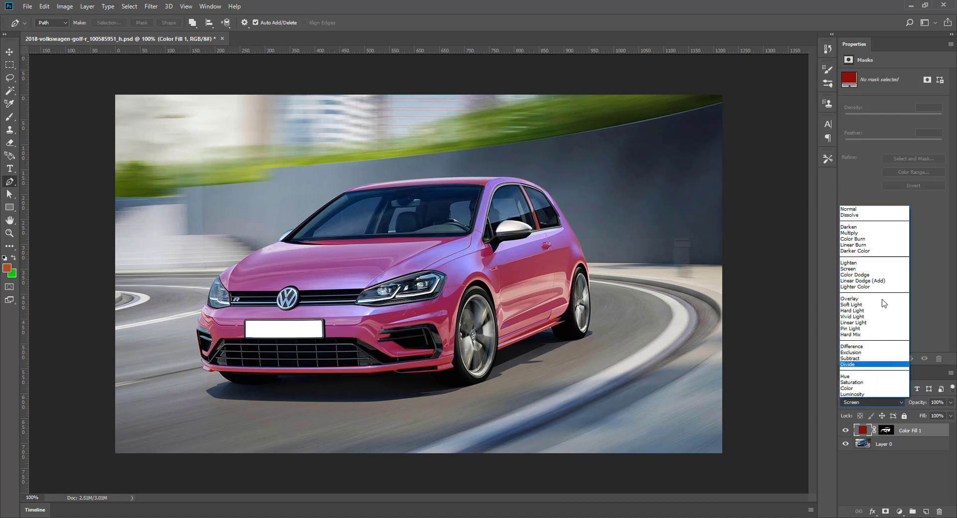
{"action": "left_click", "coordinate": [861, 209]}
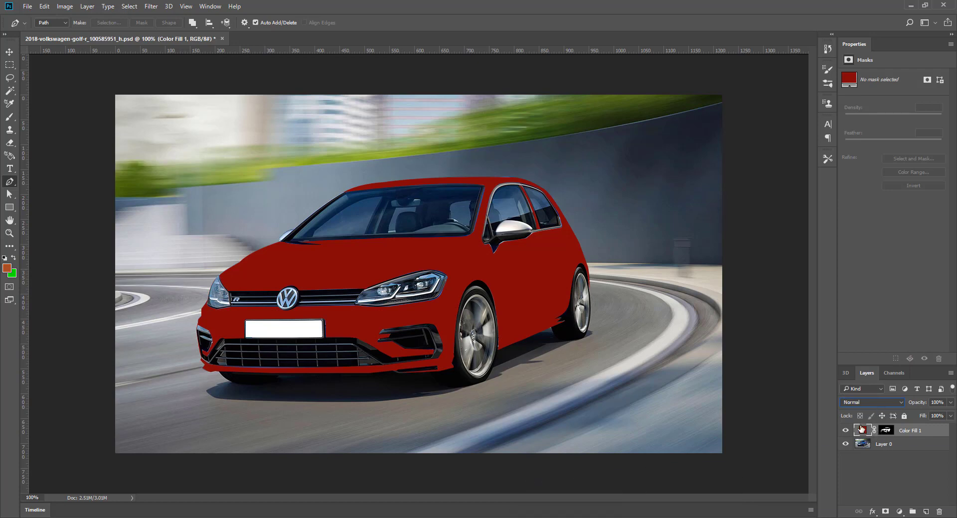
{"action": "left_click", "coordinate": [866, 402]}
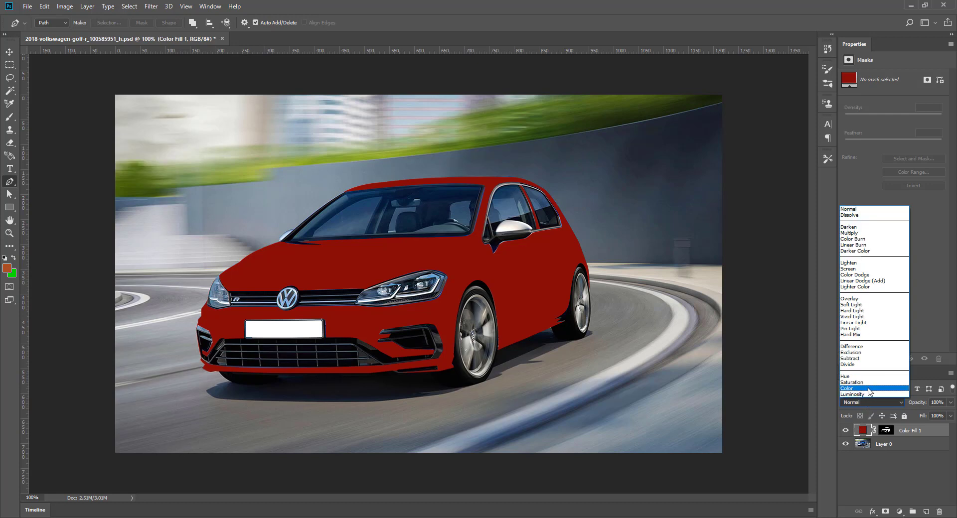
{"action": "left_click", "coordinate": [868, 389]}
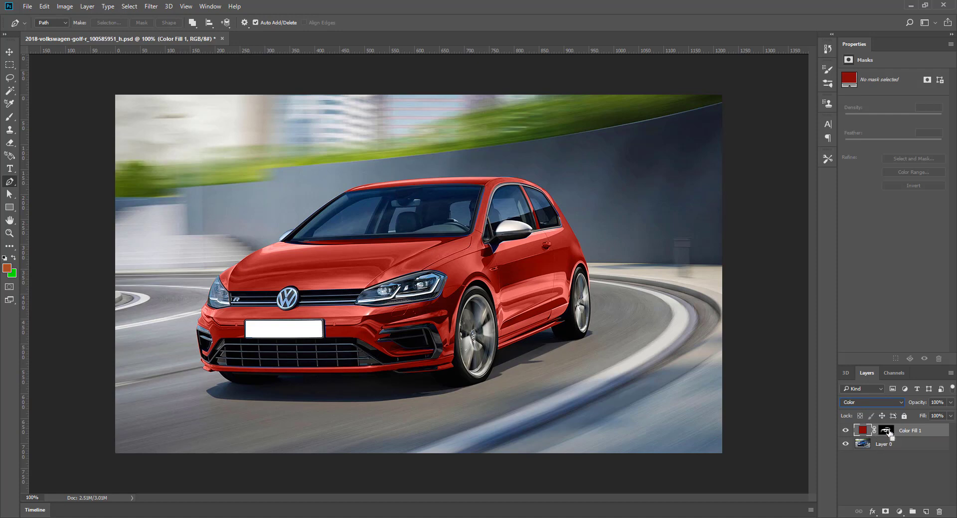
Step: Load the Color Fill 1 car-body mask as a selection and add a Solid Color fill layer inside it
{"action": "left_click", "coordinate": [885, 430], "text": "ctrl"}
{"action": "key", "text": "v"}
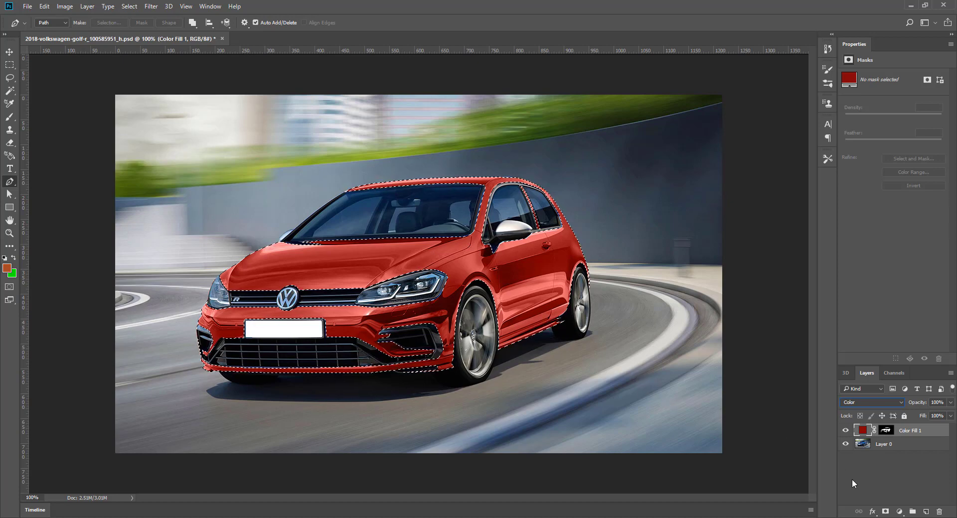
{"action": "left_click", "coordinate": [899, 511]}
{"action": "left_click", "coordinate": [884, 294]}
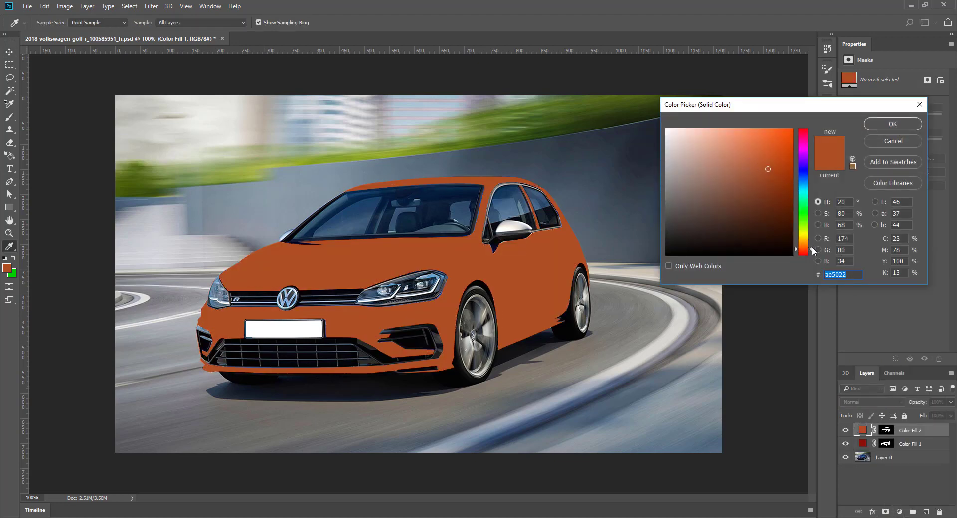
Step: Make the new fill orange ca720a and set its blend mode to Color
{"action": "left_click_drag", "start_coordinate": [803, 248], "coordinate": [800, 244]}
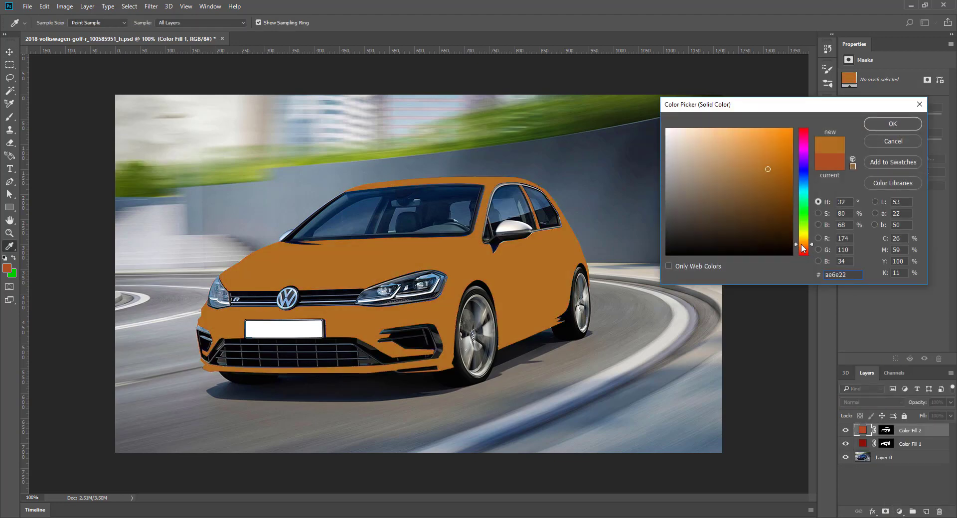
{"action": "left_click", "coordinate": [780, 163]}
{"action": "left_click", "coordinate": [784, 146]}
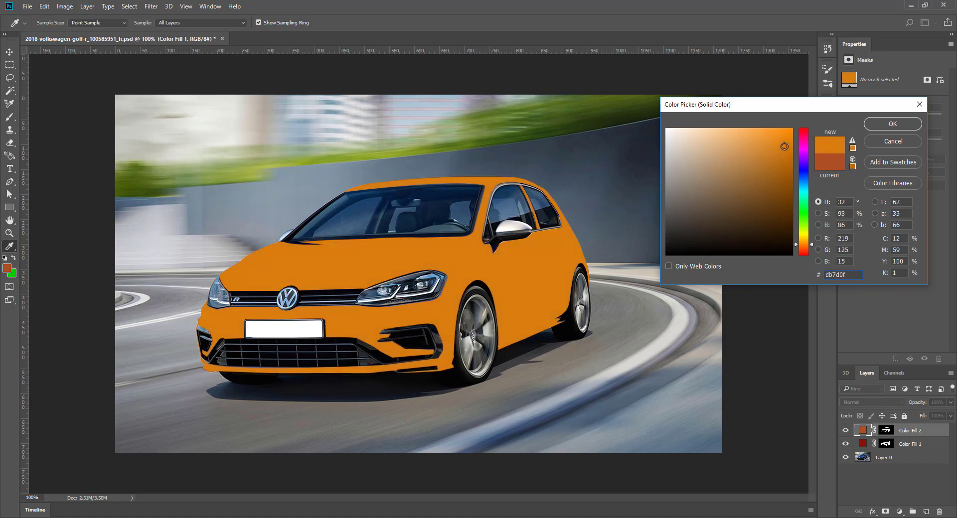
{"action": "left_click", "coordinate": [786, 155]}
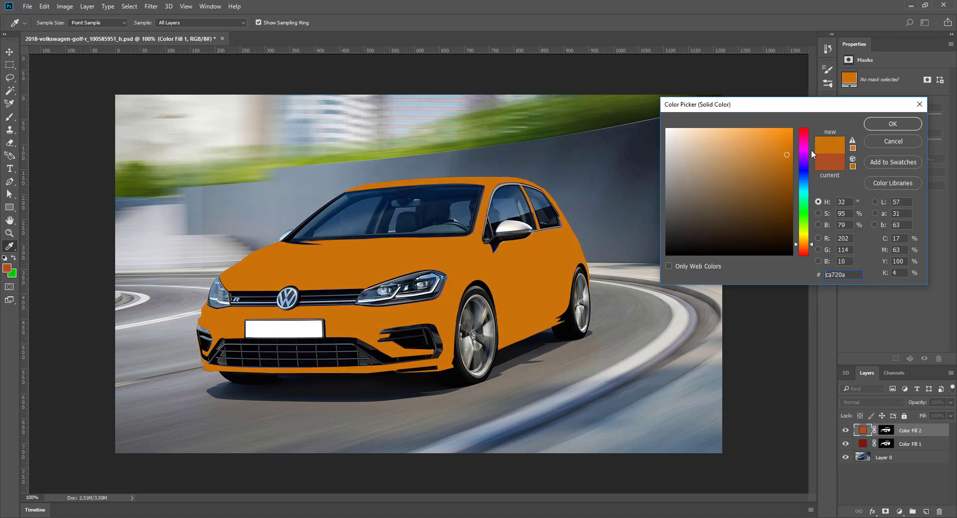
{"action": "left_click", "coordinate": [870, 128]}
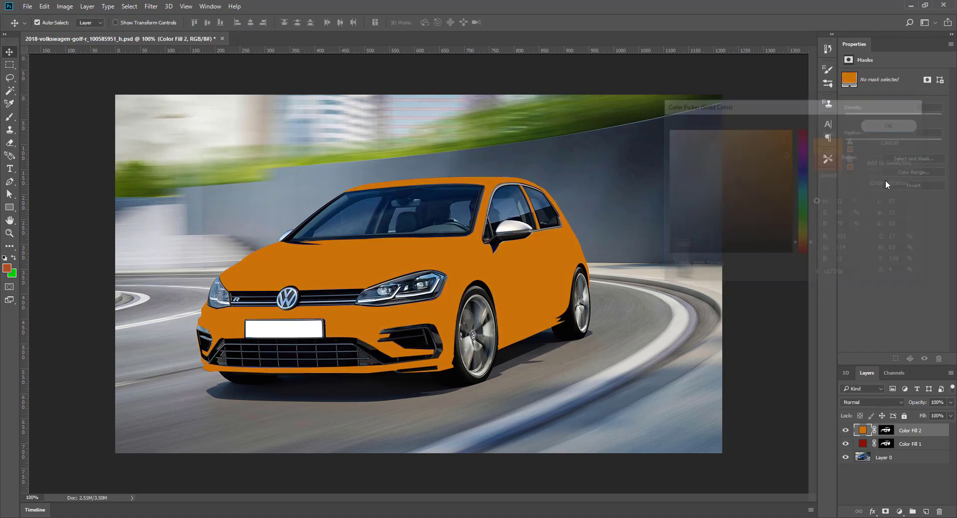
{"action": "left_click", "coordinate": [880, 400]}
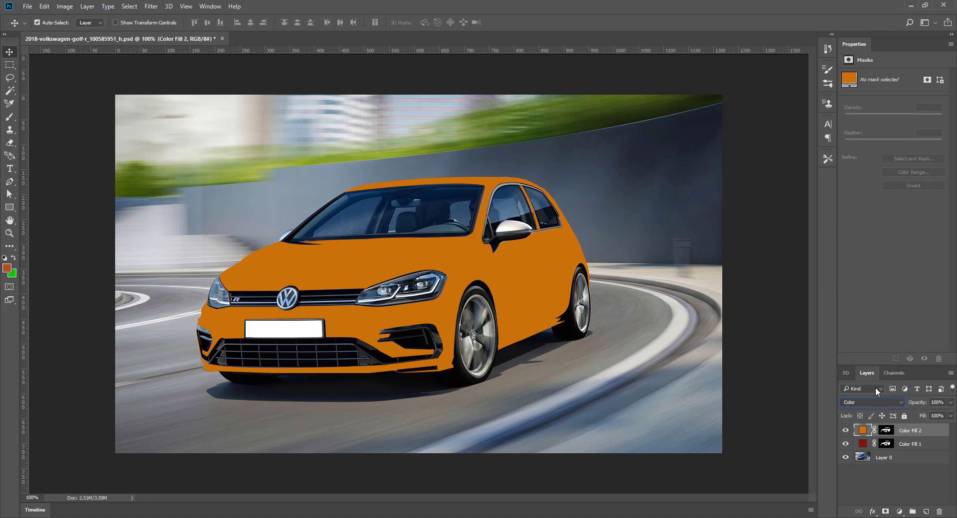
{"action": "left_click", "coordinate": [875, 388]}
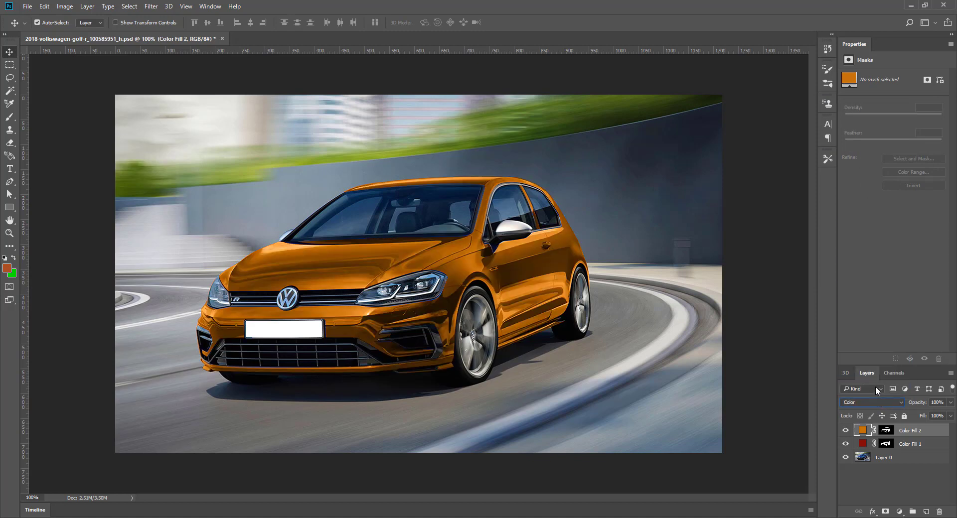
Step: Reopen Color Fill 2's colour and try various brighter oranges and darker browns
{"action": "double_click", "coordinate": [863, 430]}
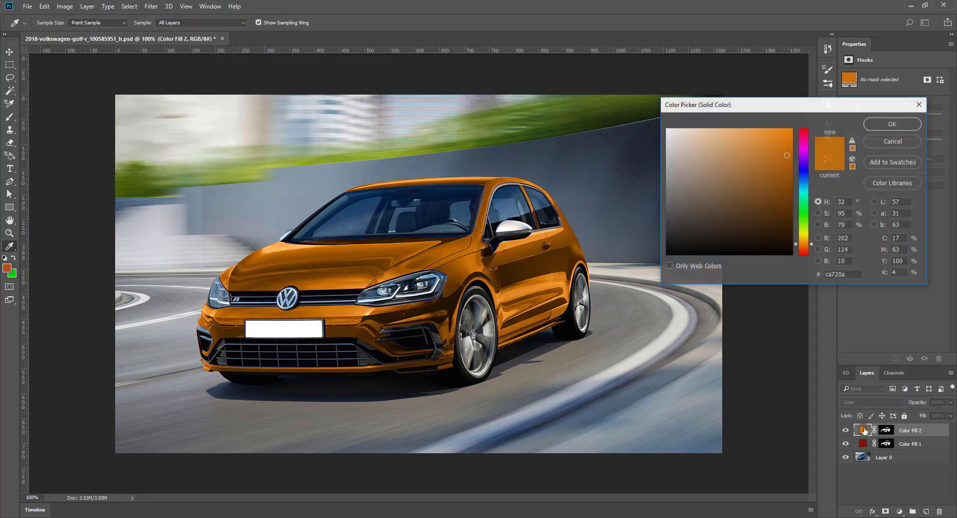
{"action": "left_click", "coordinate": [777, 134]}
{"action": "left_click", "coordinate": [756, 142]}
{"action": "left_click", "coordinate": [757, 165]}
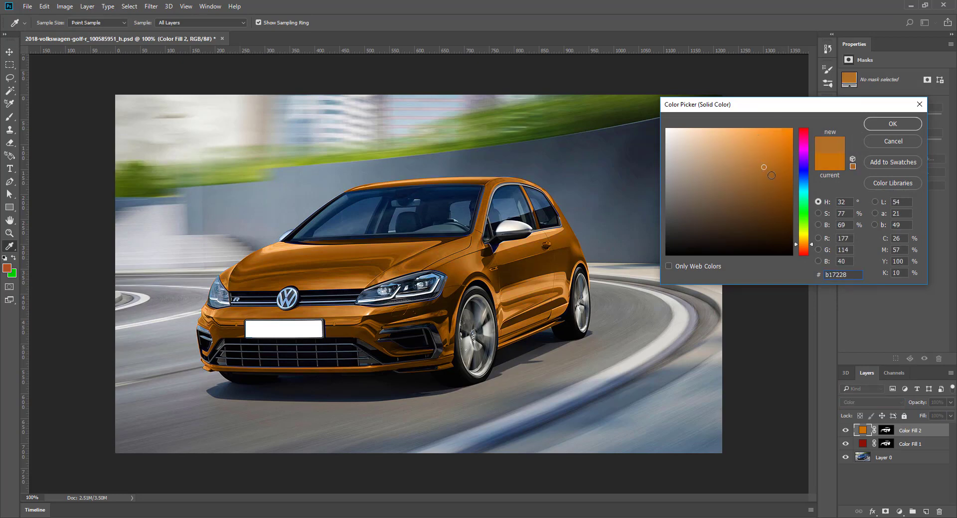
{"action": "left_click", "coordinate": [773, 180]}
{"action": "left_click", "coordinate": [777, 188]}
{"action": "left_click", "coordinate": [780, 213]}
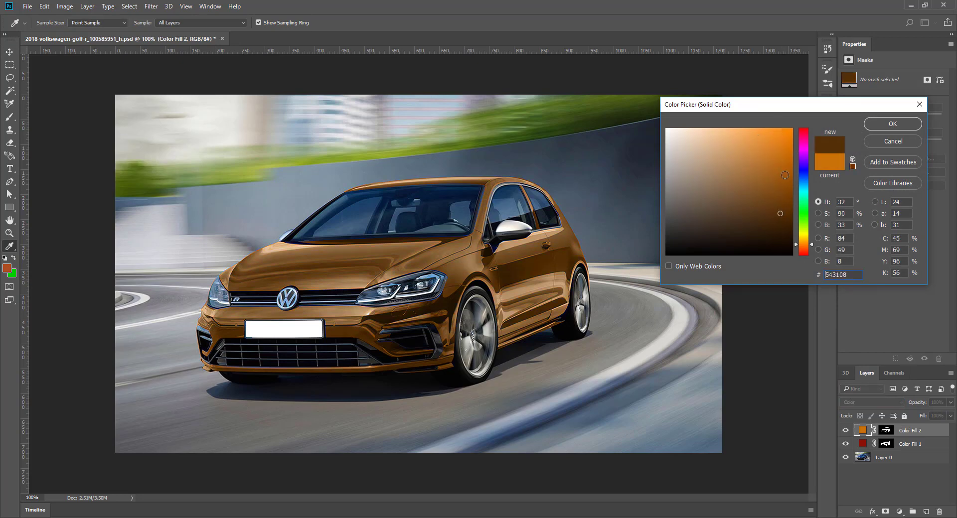
{"action": "left_click", "coordinate": [786, 164]}
{"action": "left_click", "coordinate": [786, 154]}
{"action": "left_click", "coordinate": [787, 147]}
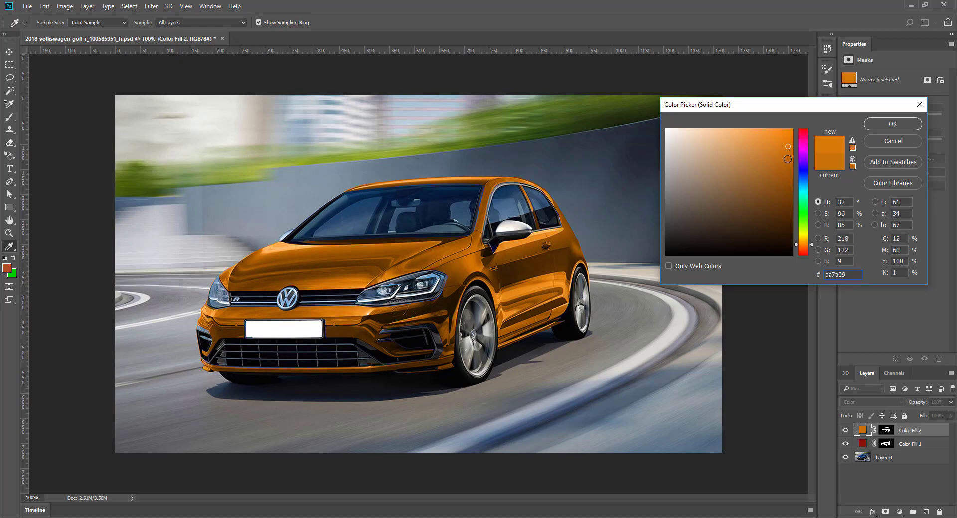
Step: Refine the hue and shade to burnt orange 92450c and confirm the colour
{"action": "left_click", "coordinate": [786, 176]}
{"action": "left_click", "coordinate": [781, 189]}
{"action": "left_click", "coordinate": [779, 204]}
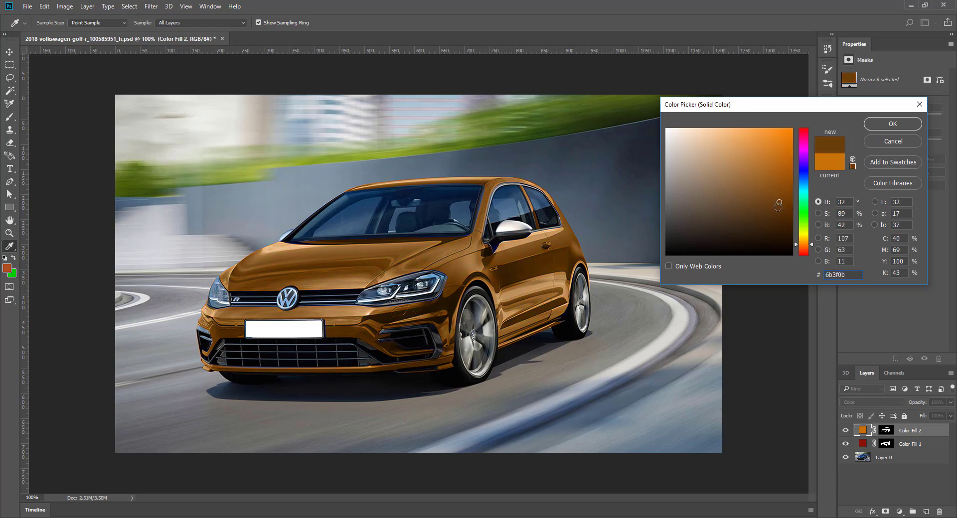
{"action": "left_click", "coordinate": [785, 210]}
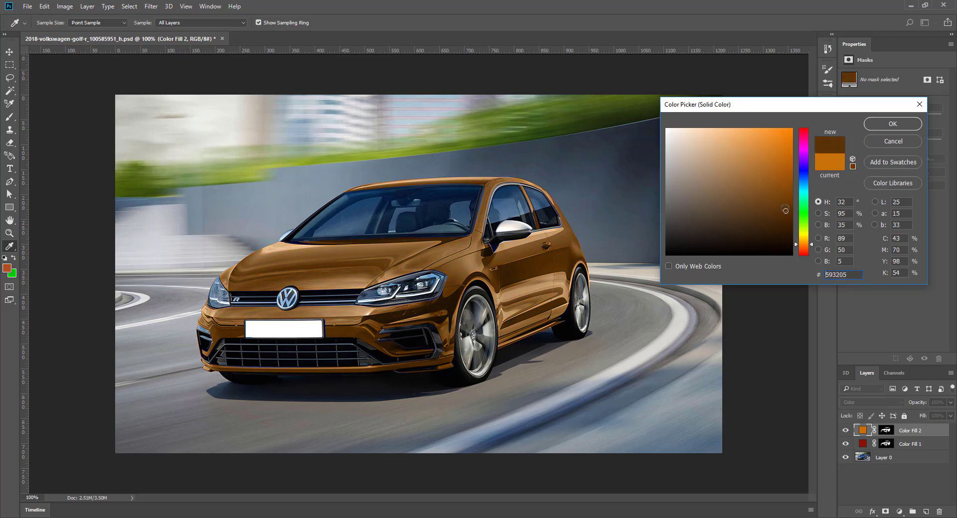
{"action": "left_click", "coordinate": [780, 204]}
{"action": "left_click", "coordinate": [766, 200]}
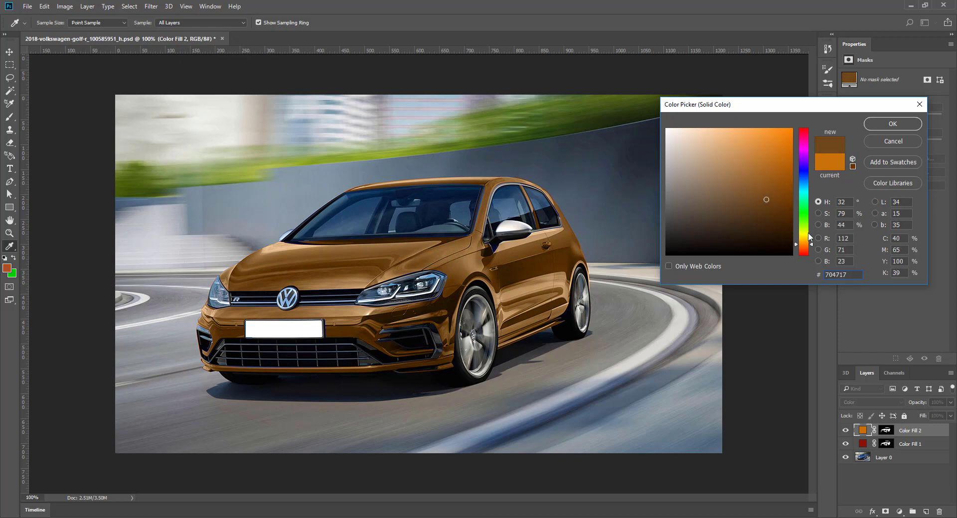
{"action": "left_click", "coordinate": [805, 251]}
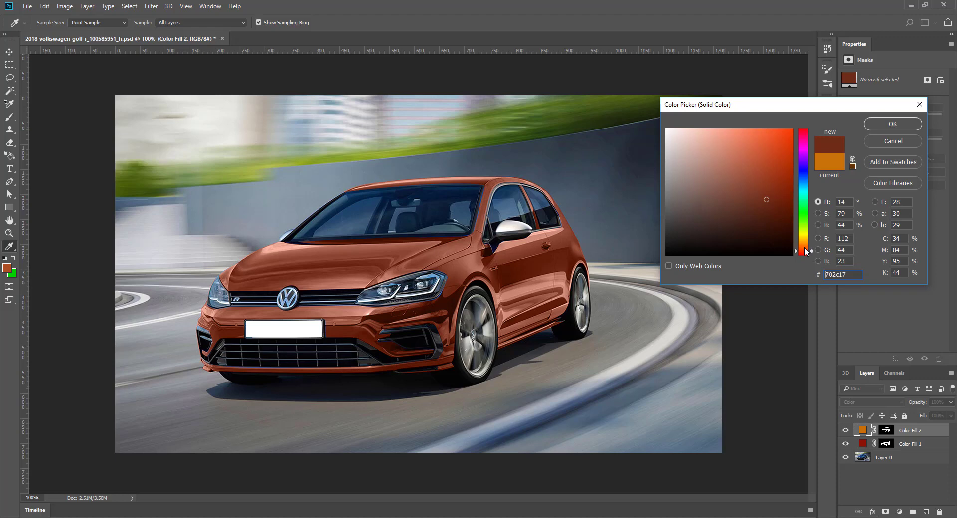
{"action": "left_click", "coordinate": [804, 247]}
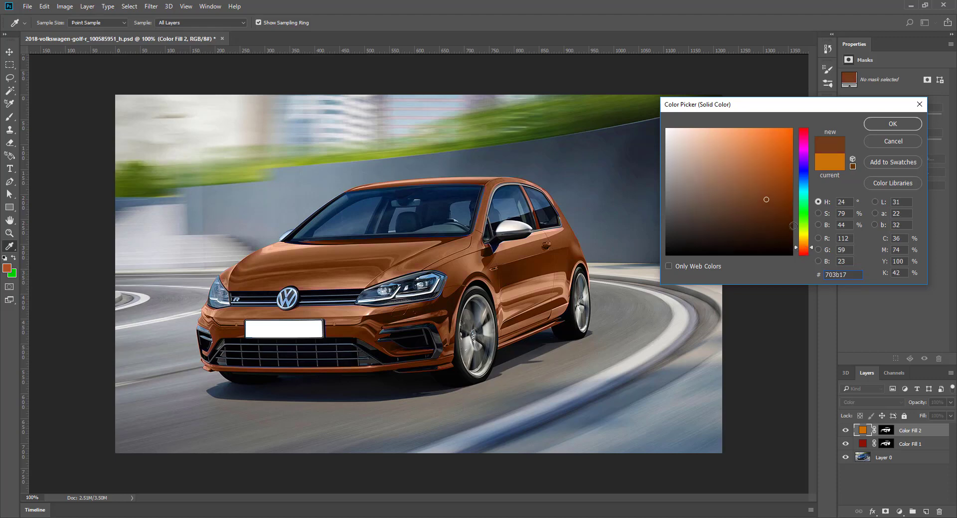
{"action": "left_click", "coordinate": [781, 183]}
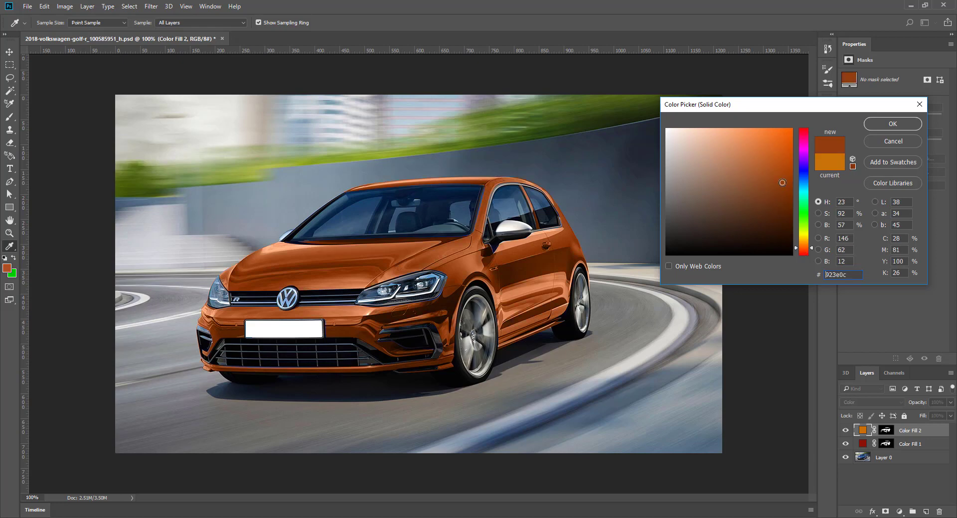
{"action": "left_click", "coordinate": [803, 246]}
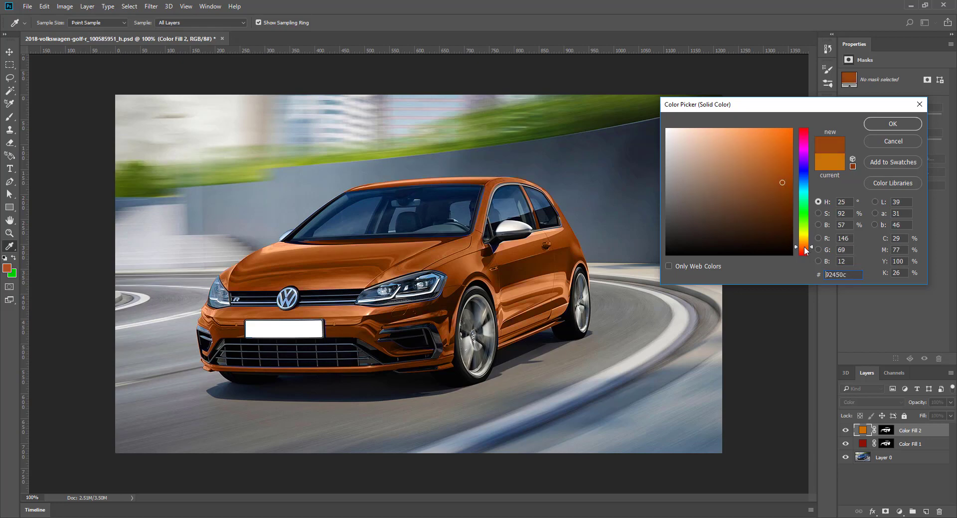
{"action": "left_click", "coordinate": [883, 124]}
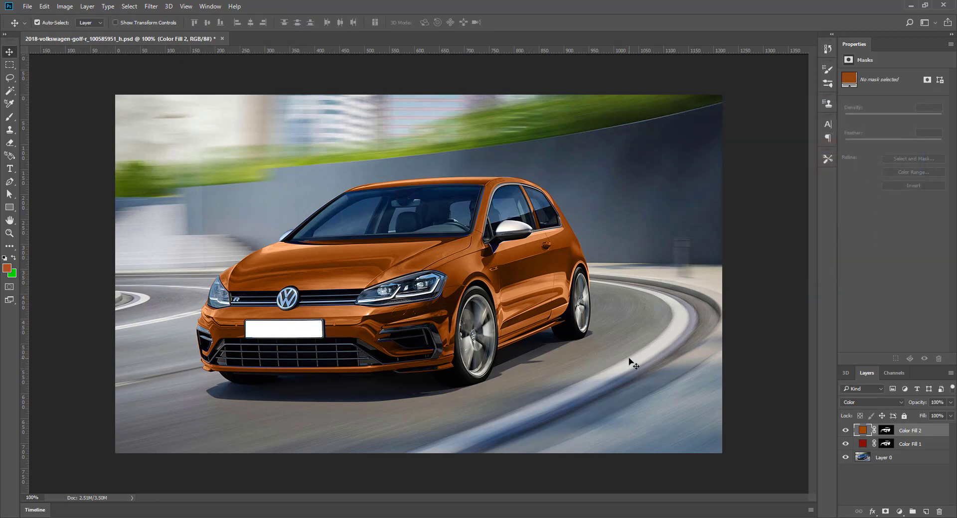